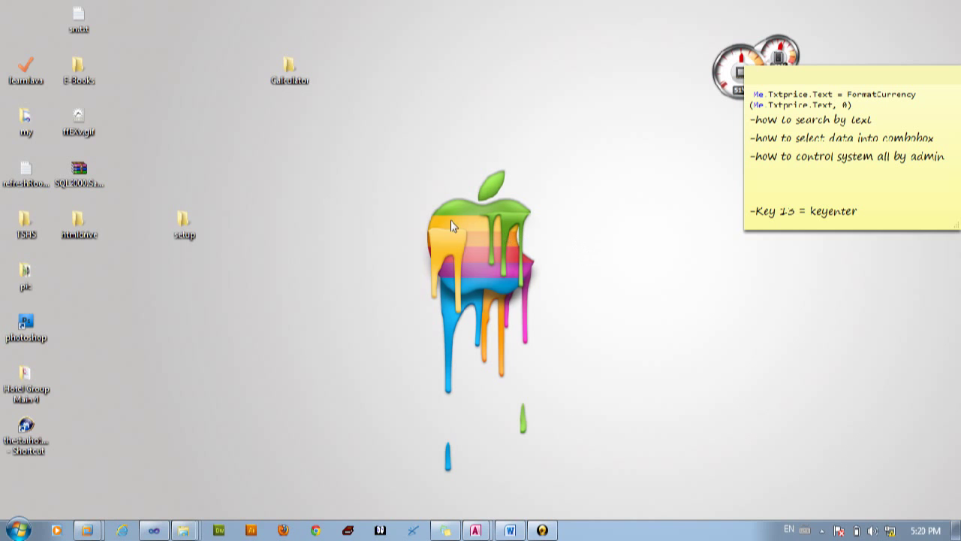
# Run Calculator.exe from the bin\Debug folder of the Calculator project on the desktop
pyautogui.doubleClick(294, 81)
pyautogui.moveTo(339, 157); pyautogui.dragTo(333, 88)
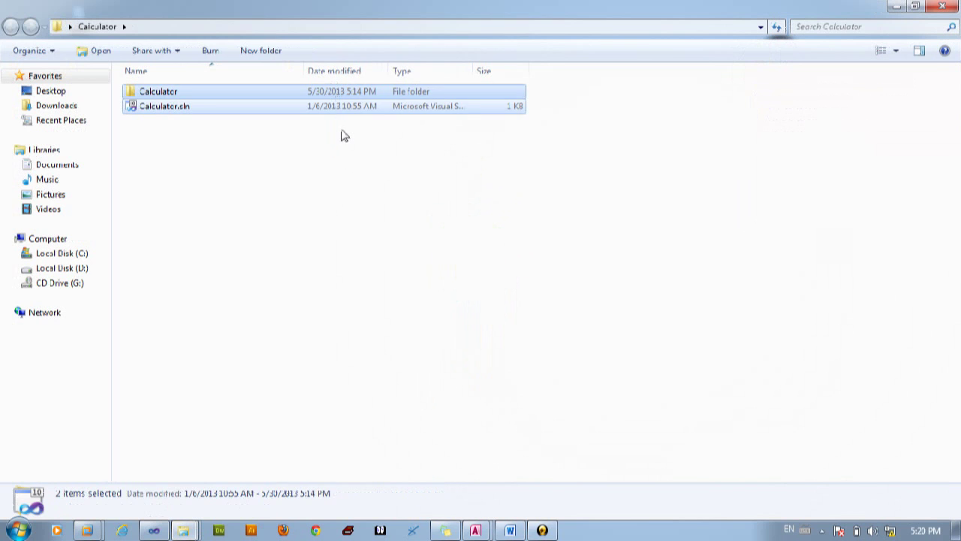
pyautogui.click(342, 135)
pyautogui.doubleClick(322, 93)
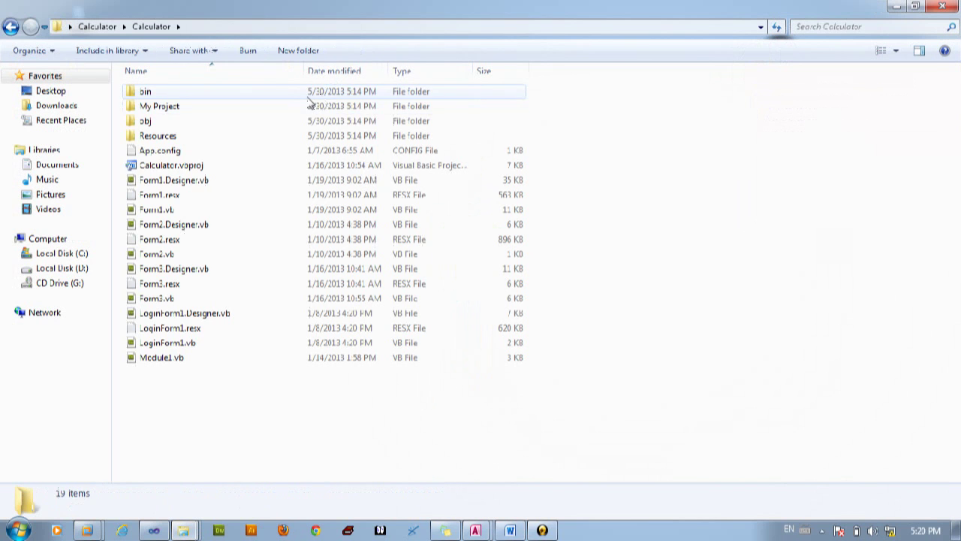
pyautogui.doubleClick(308, 97)
pyautogui.doubleClick(308, 96)
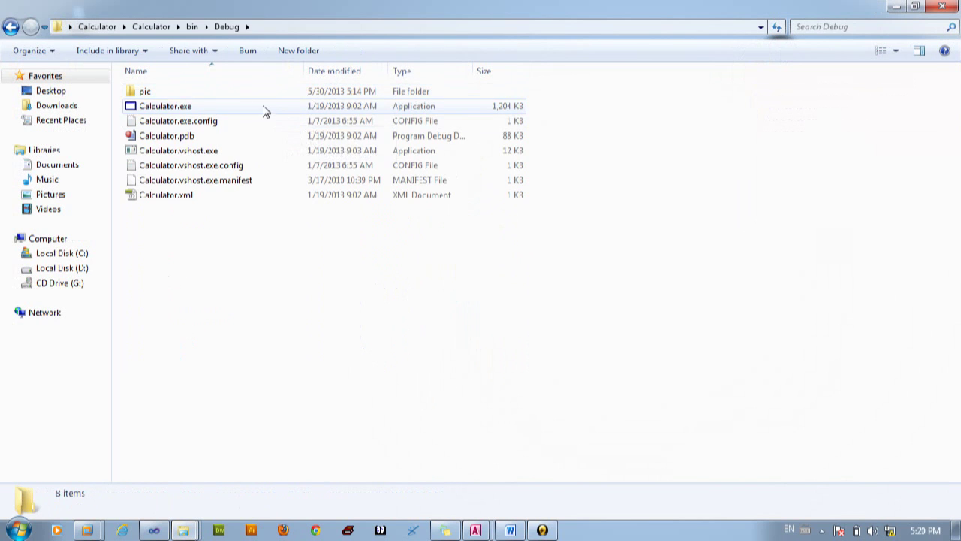
pyautogui.click(265, 111)
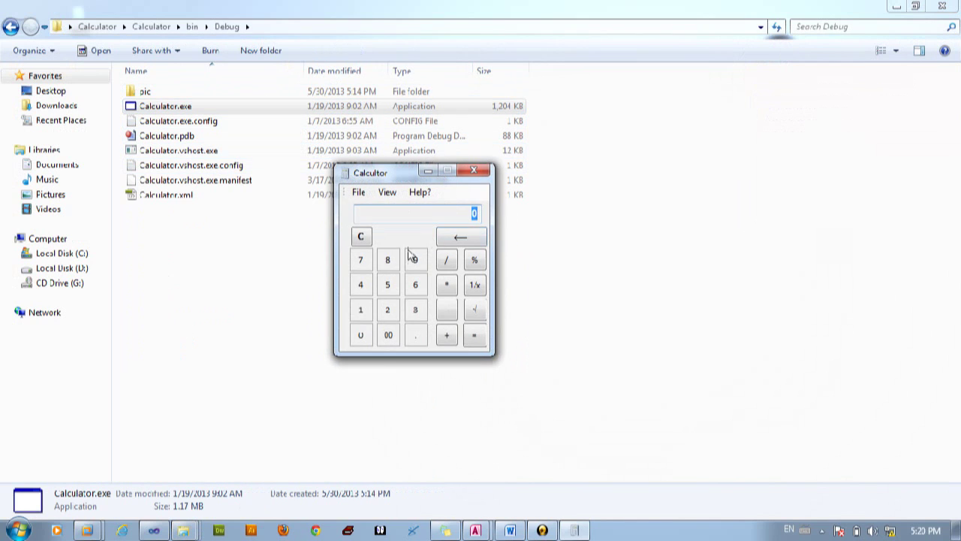
# Look through the File and Help? menus of the running calculator, and close it along with its folder window
pyautogui.click(421, 200)
pyautogui.click(360, 194)
pyautogui.click(411, 193)
pyautogui.click(473, 170)
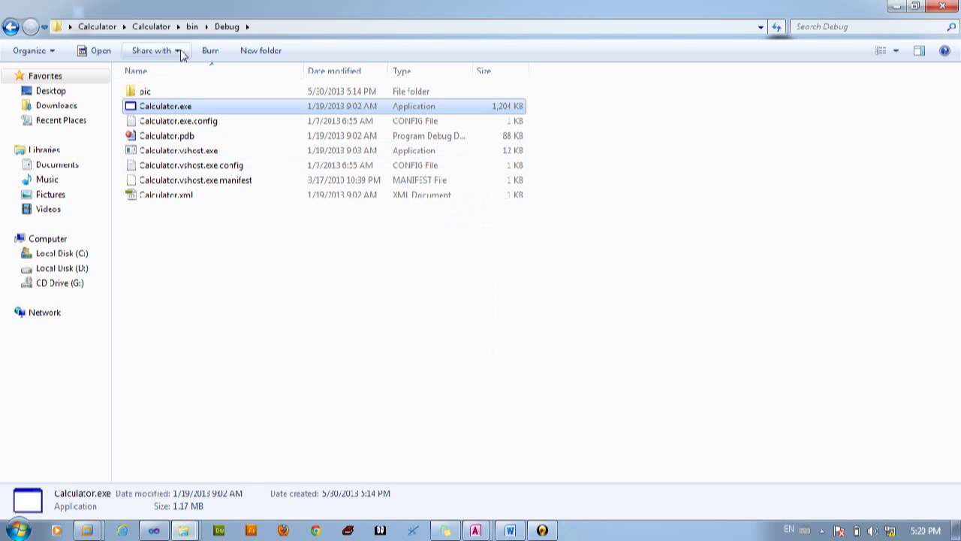
pyautogui.click(942, 6)
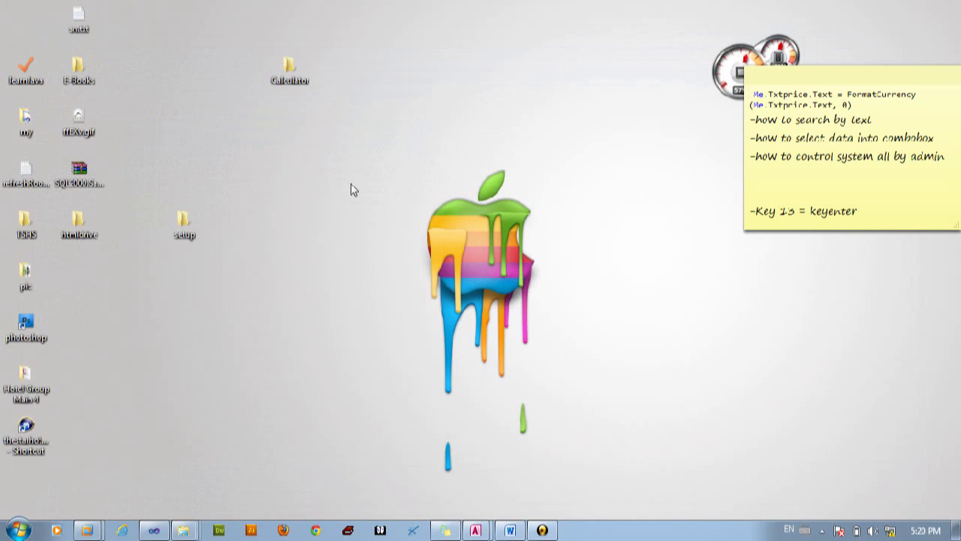
# Switch to Visual Studio and start a new project with the Setup Project template under Setup and Deployment, Visual Studio Installer
pyautogui.rightClick(330, 155)
pyautogui.click(362, 196)
pyautogui.click(153, 530)
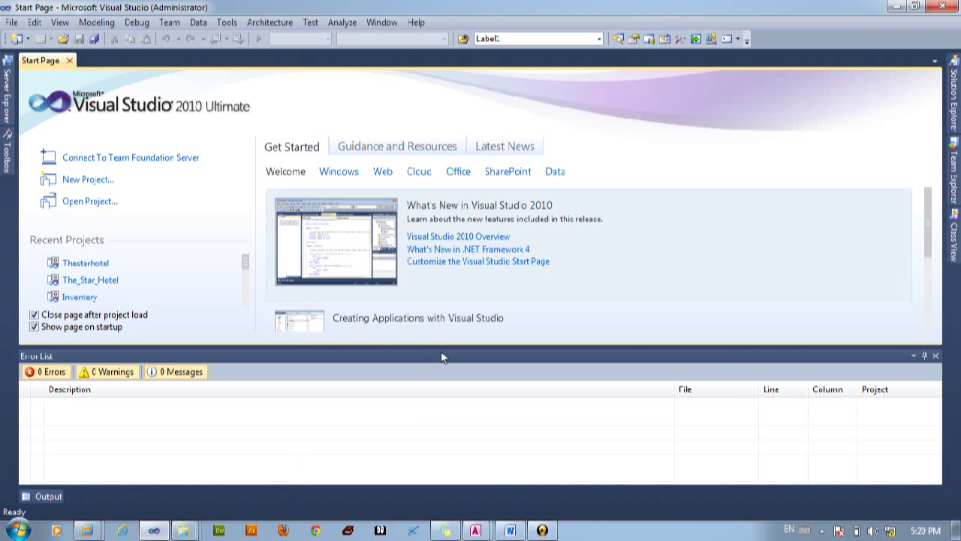
pyautogui.click(101, 180)
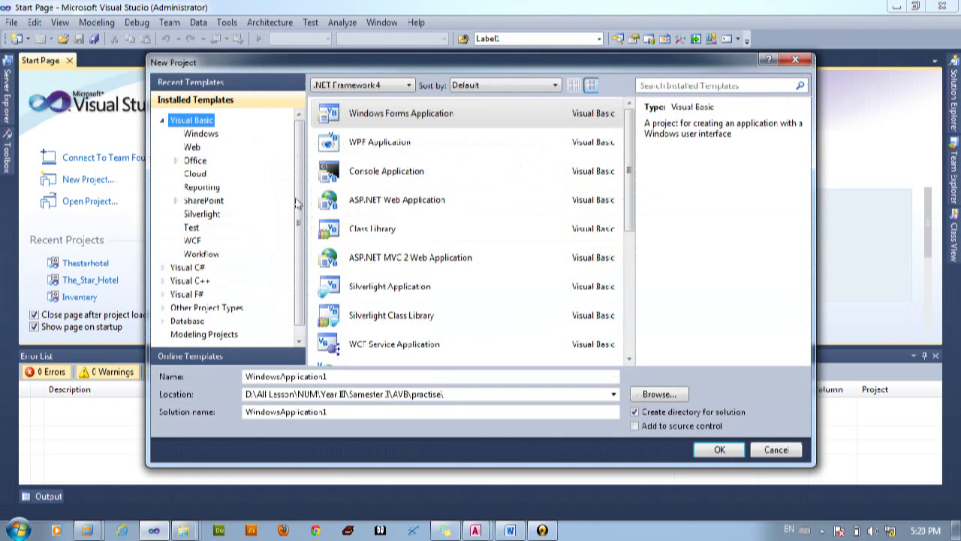
pyautogui.scroll(-1, 167, 294)
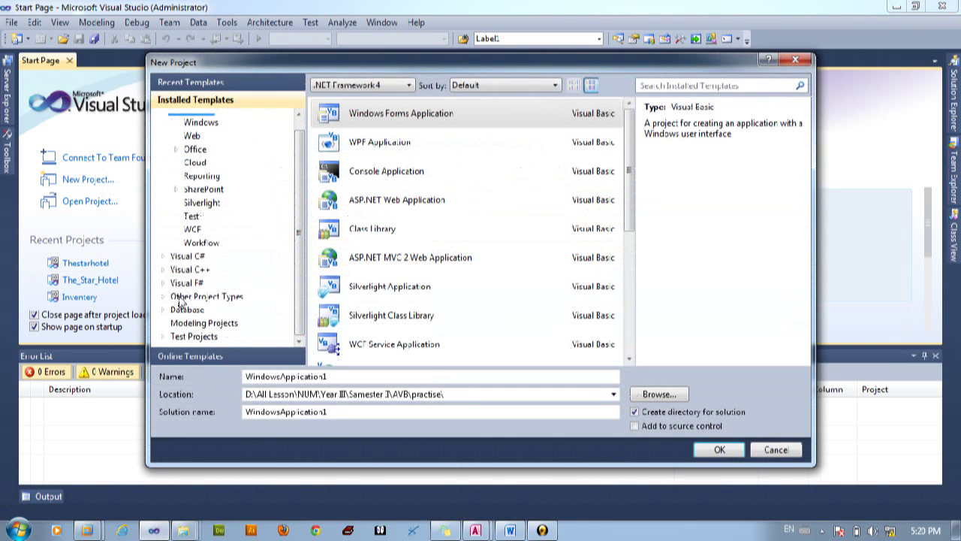
pyautogui.click(202, 296)
pyautogui.click(163, 298)
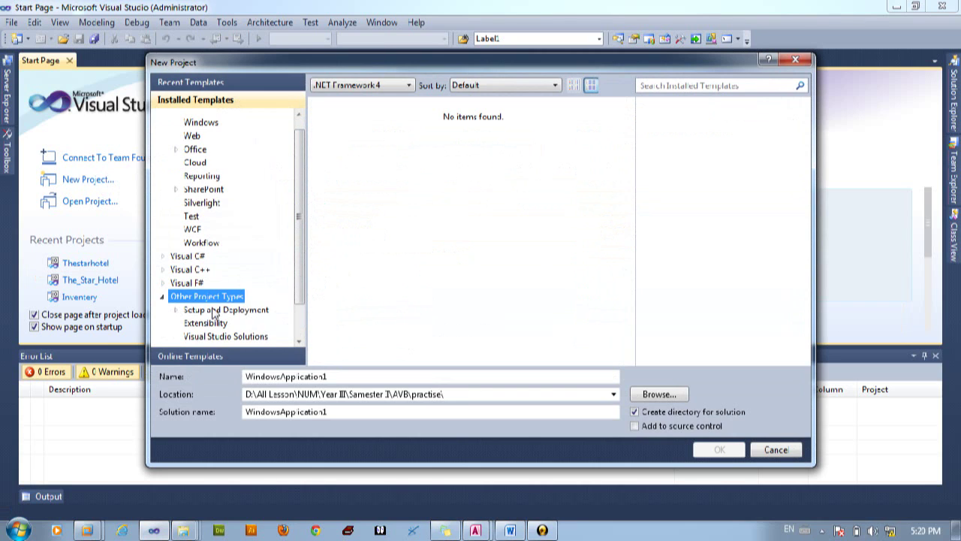
pyautogui.scroll(-1, 216, 314)
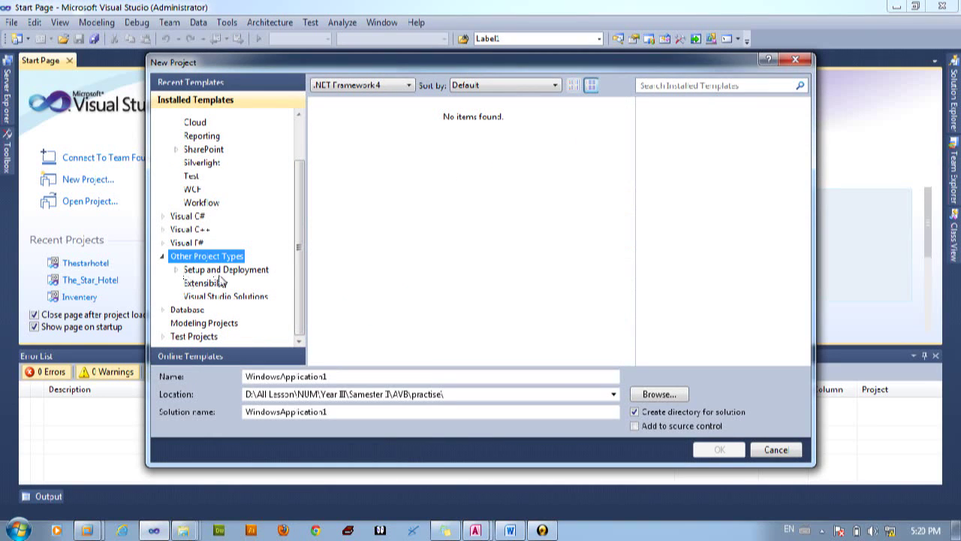
pyautogui.click(222, 272)
pyautogui.click(177, 270)
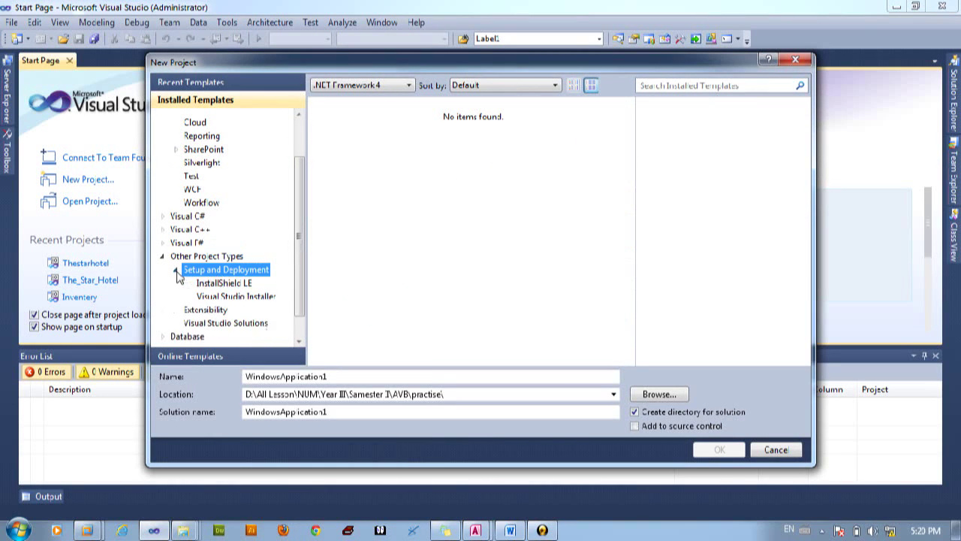
pyautogui.click(217, 297)
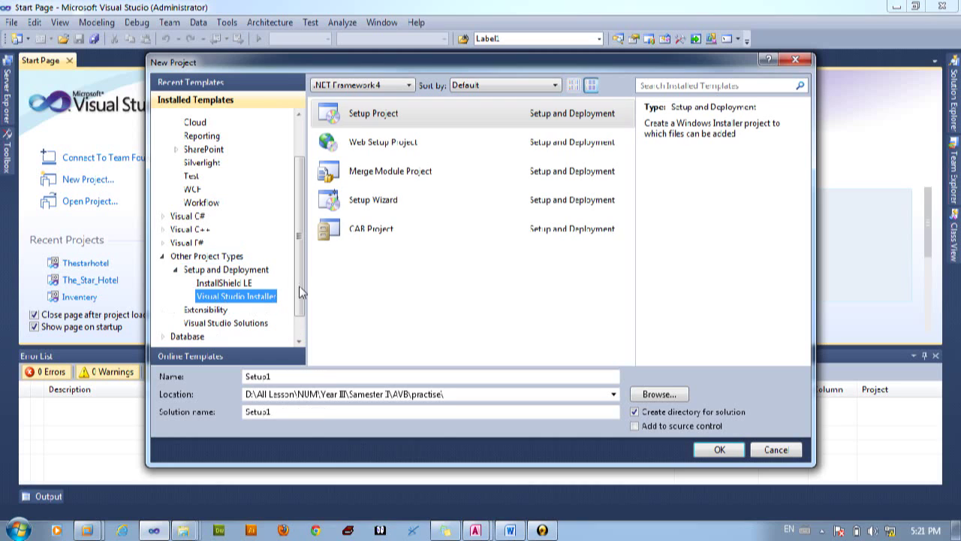
pyautogui.click(356, 122)
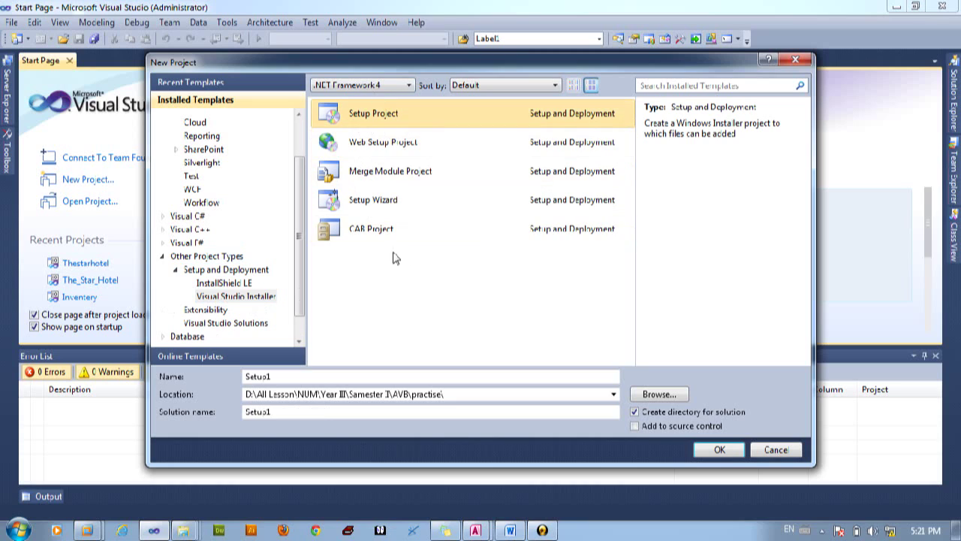
# Name the setup project Setup, set its location to the Desktop and create it
pyautogui.click(297, 379)
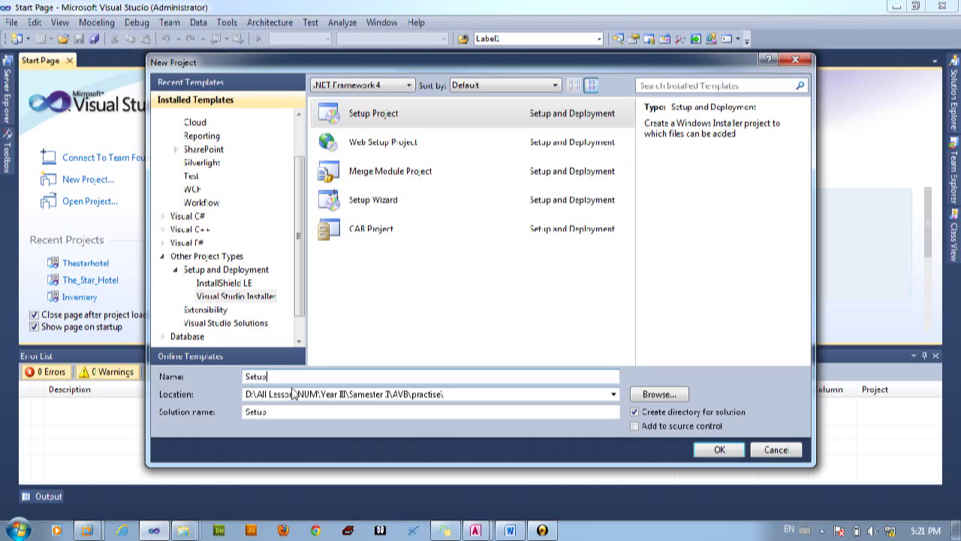
pyautogui.click(655, 394)
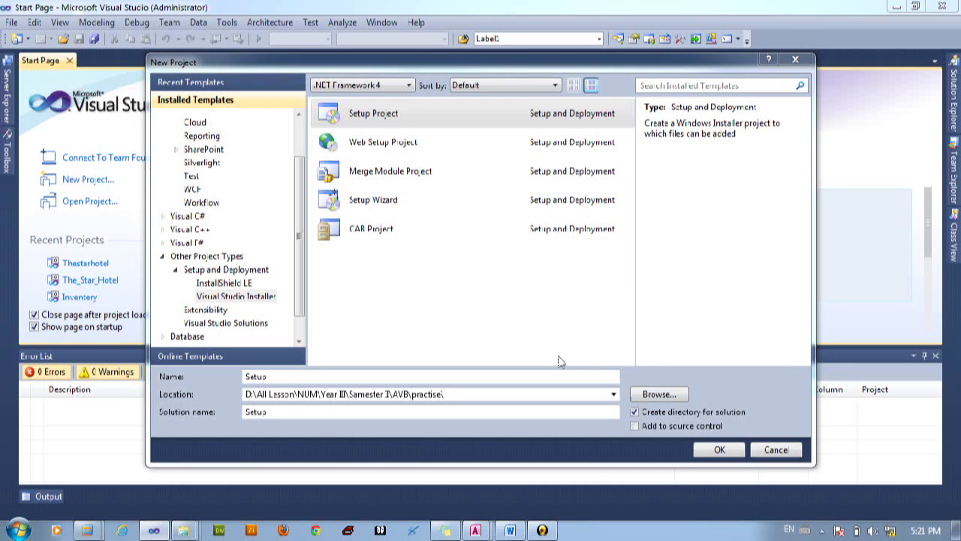
pyautogui.click(189, 153)
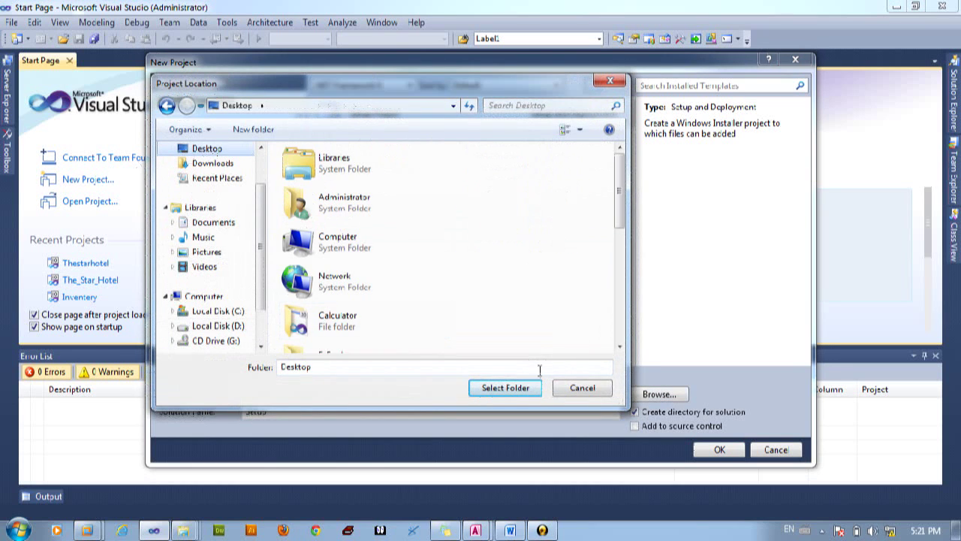
pyautogui.click(502, 387)
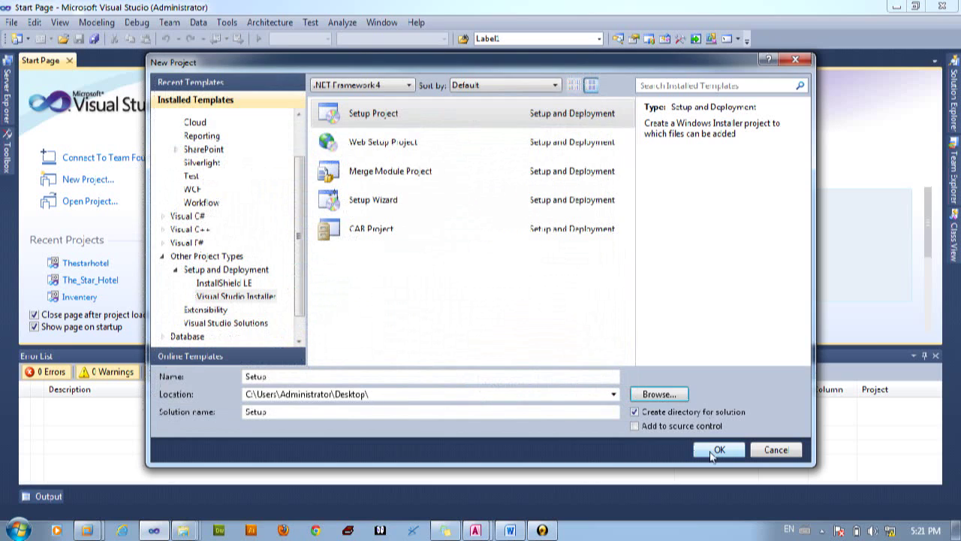
pyautogui.click(715, 451)
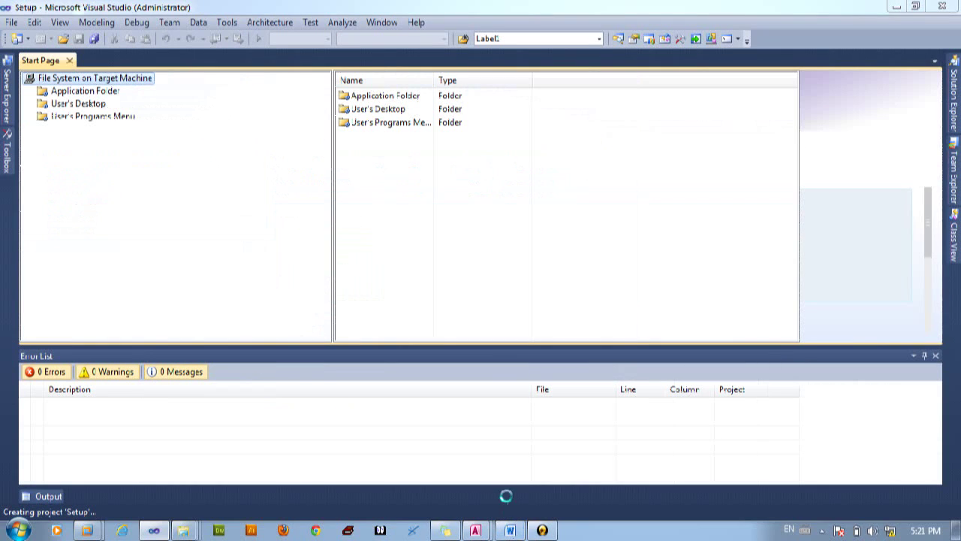
# Switch to the Word guide and read its instructions on creating the setup project and its File System view
pyautogui.click(510, 530)
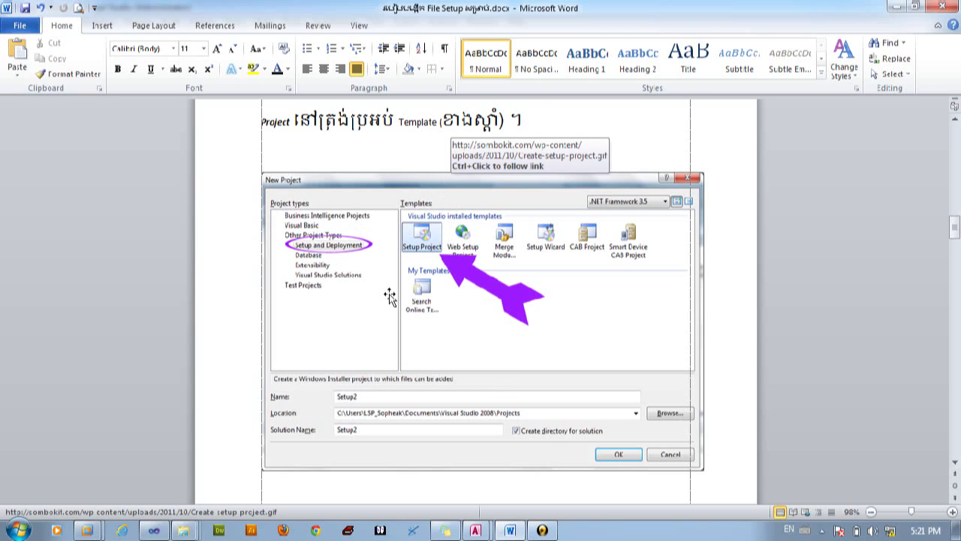
pyautogui.scroll(-3, 390, 297)
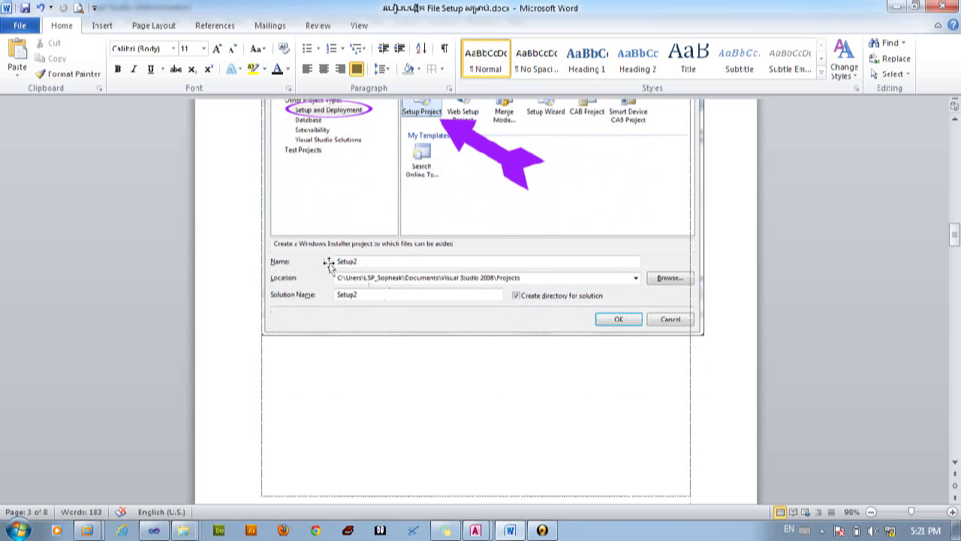
pyautogui.scroll(-10, 383, 314)
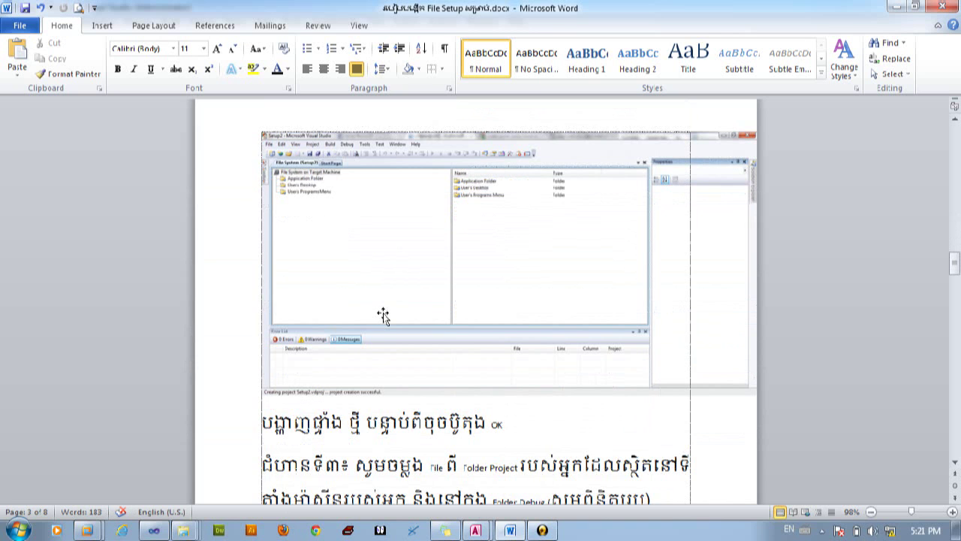
pyautogui.scroll(-4, 383, 314)
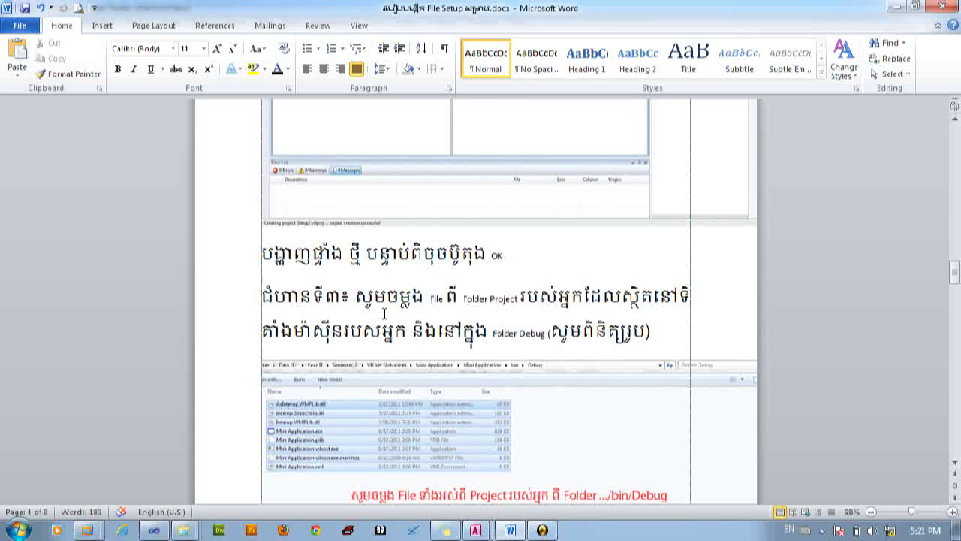
pyautogui.scroll(5, 384, 313)
pyautogui.scroll(-3, 485, 279)
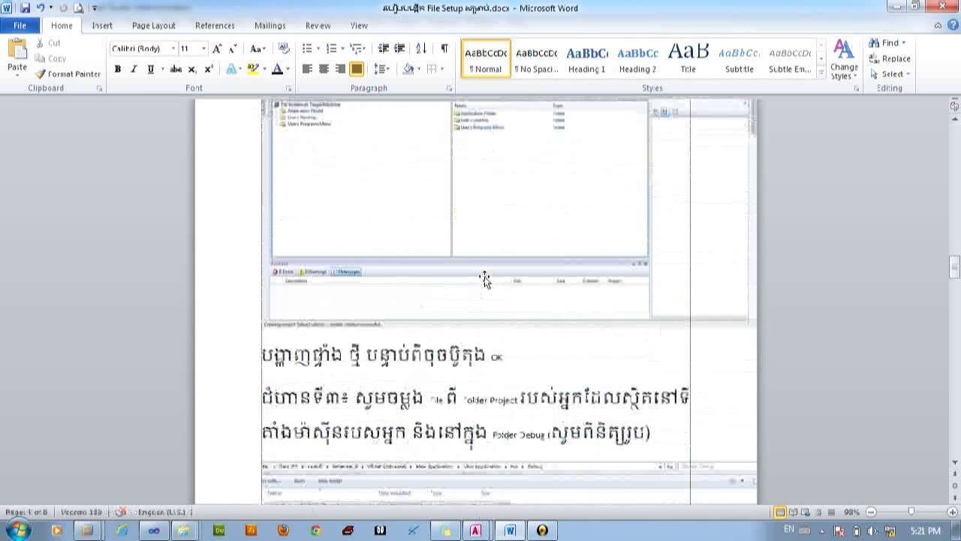
pyautogui.click(437, 355)
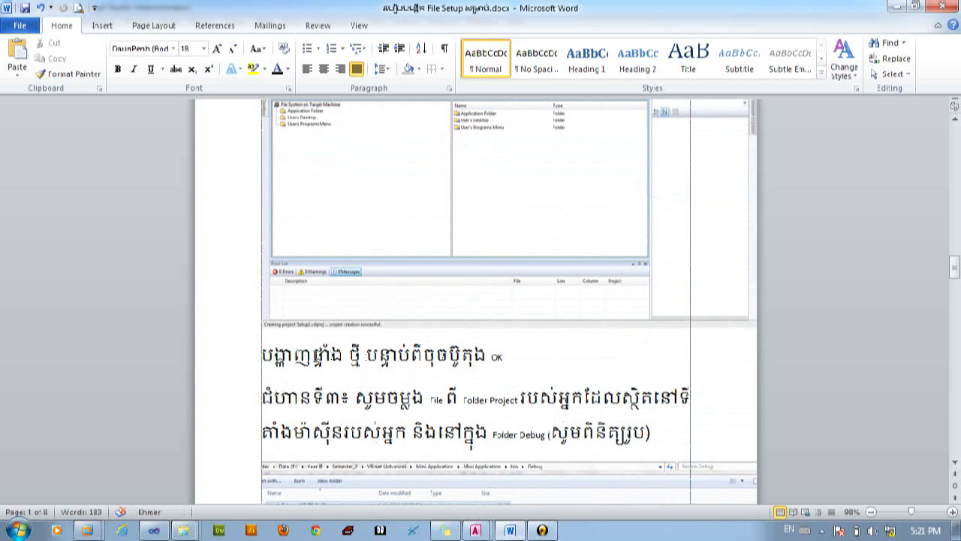
pyautogui.click(375, 253)
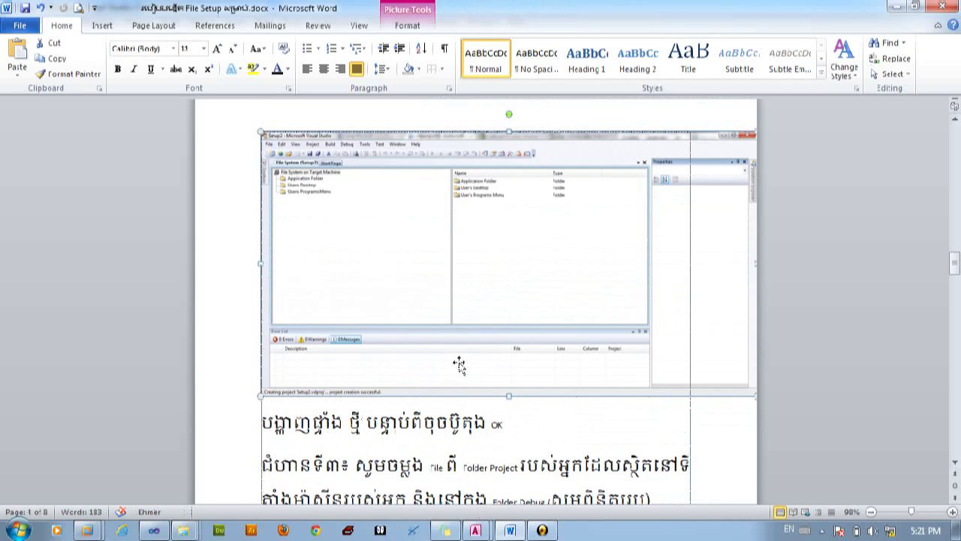
# Check the Setup project's File System view in Visual Studio, and read the guide's step on copying the bin/Debug files in Word
pyautogui.click(154, 530)
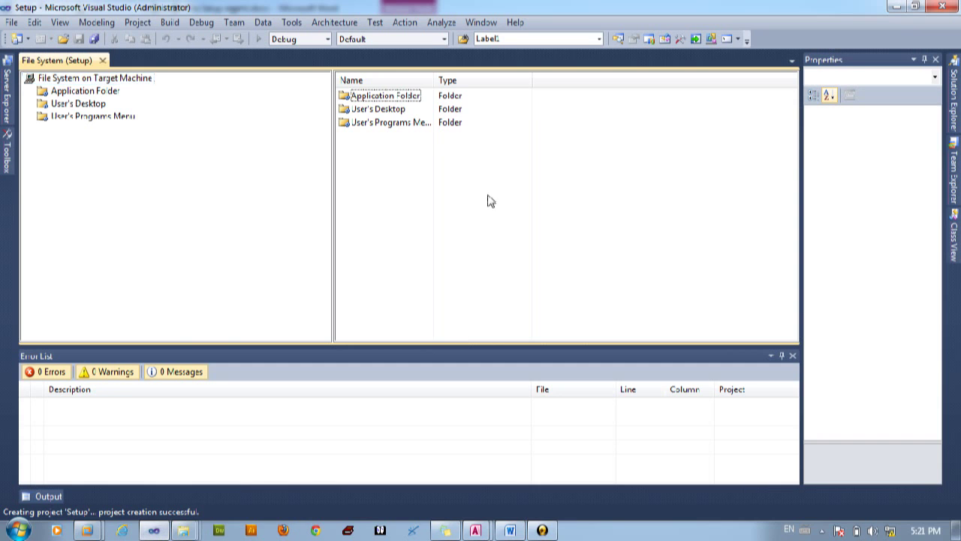
pyautogui.click(895, 6)
pyautogui.click(547, 423)
pyautogui.scroll(-5, 546, 425)
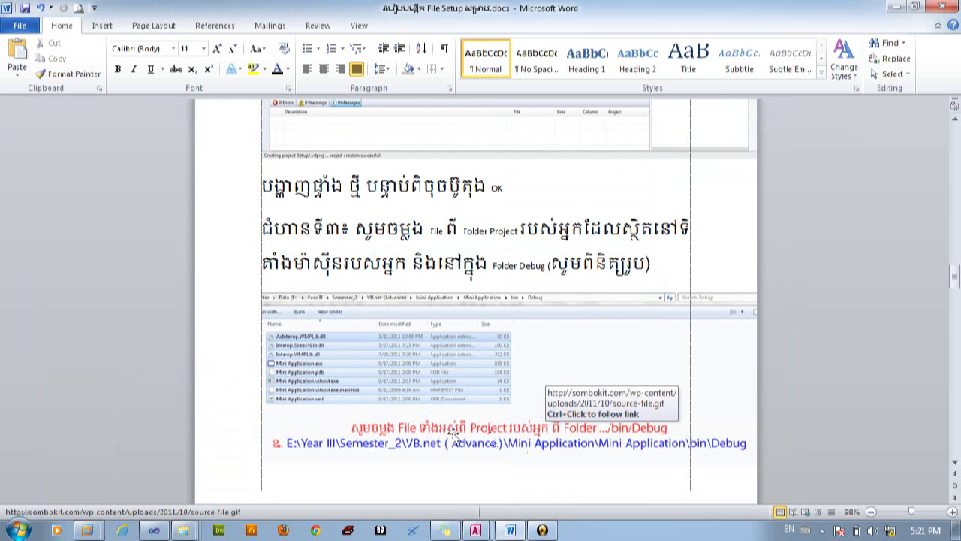
pyautogui.click(616, 263)
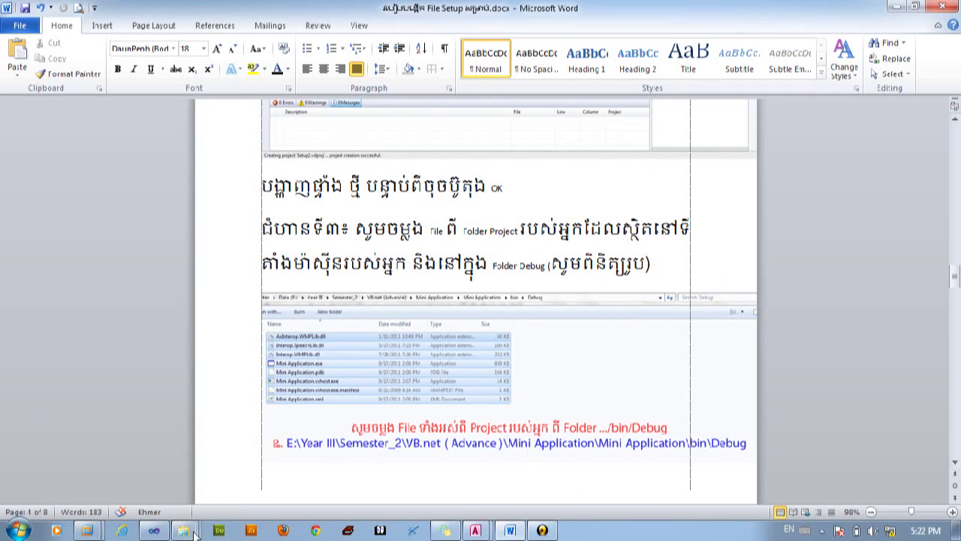
# Bring up the open thestarhotel Debug folder, and minimise it and the Word guide to reach the desktop
pyautogui.moveTo(193, 533)
pyautogui.click(285, 488)
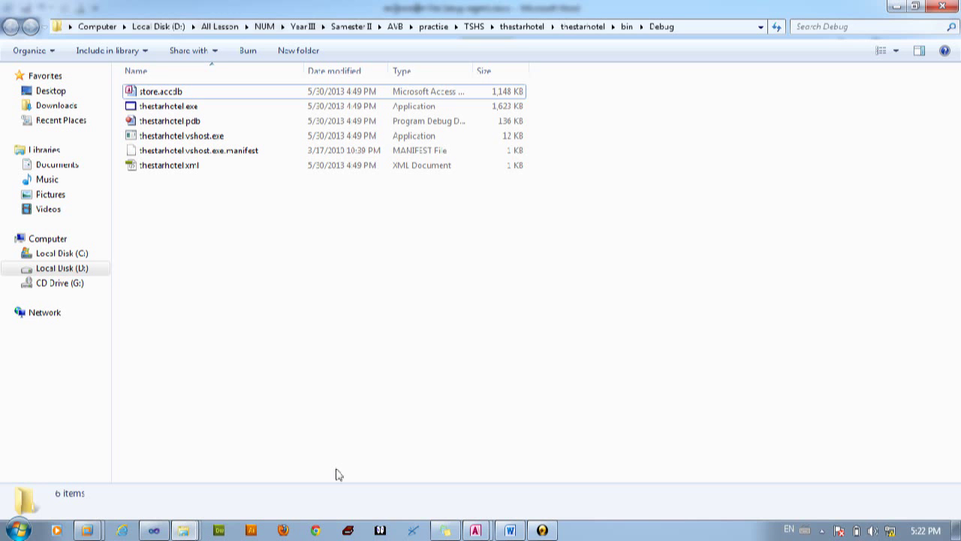
pyautogui.click(898, 6)
pyautogui.click(907, 6)
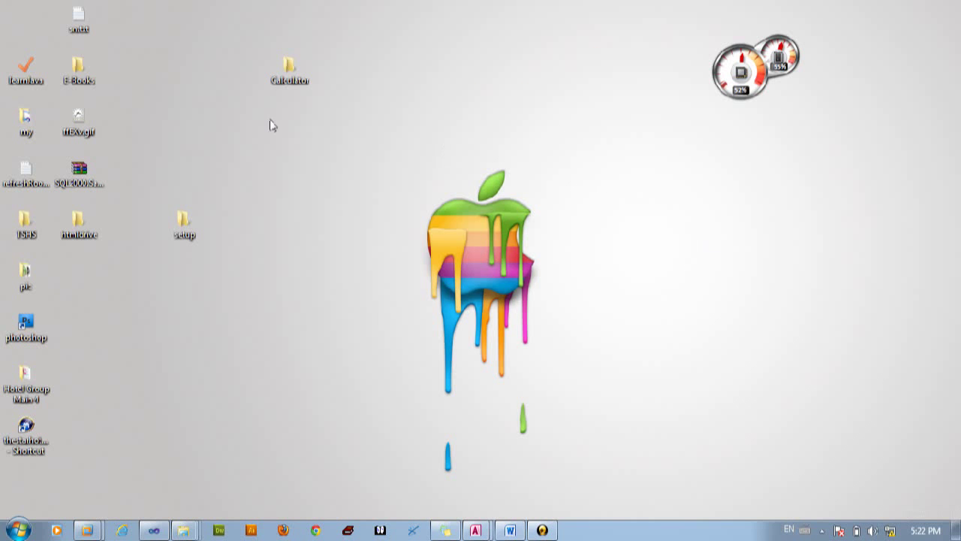
# Copy all items in the desktop Calculator project's bin\Debug folder, including the pic folder
pyautogui.doubleClick(290, 67)
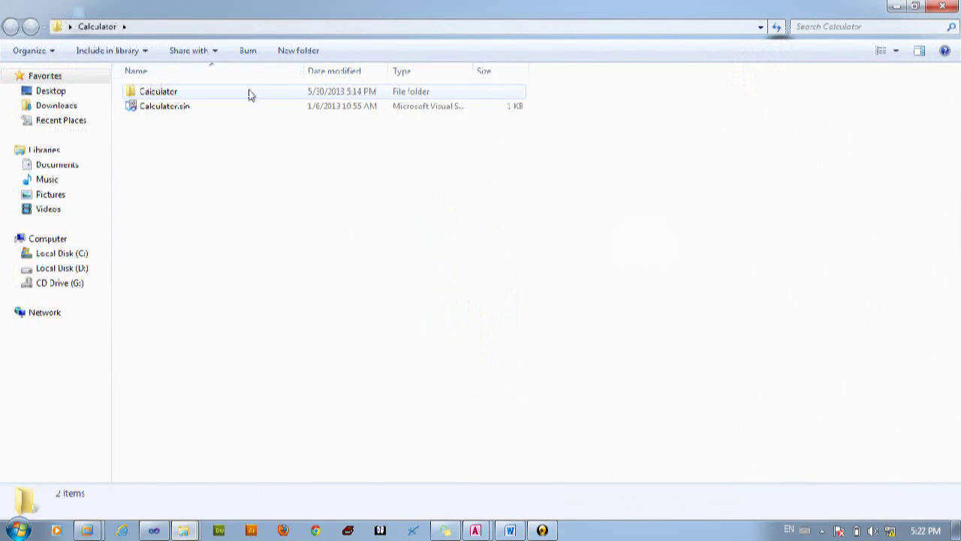
pyautogui.click(250, 92)
pyautogui.doubleClick(250, 91)
pyautogui.doubleClick(247, 92)
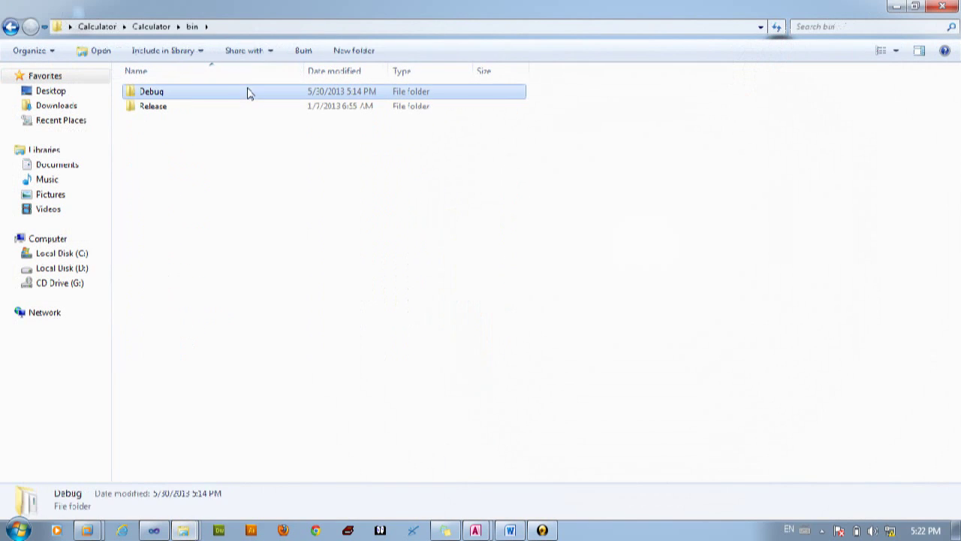
pyautogui.doubleClick(247, 92)
pyautogui.moveTo(334, 267); pyautogui.dragTo(314, 77)
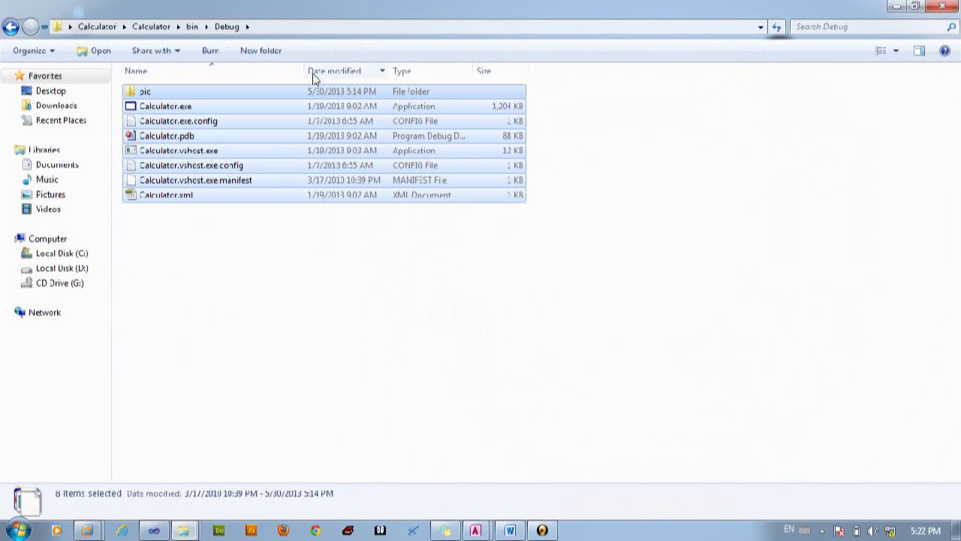
pyautogui.rightClick(292, 129)
pyautogui.click(328, 278)
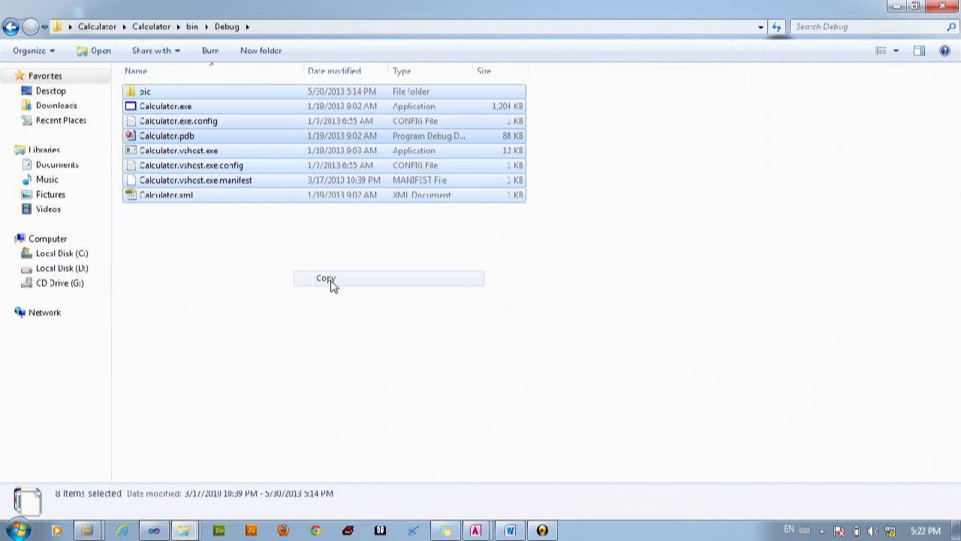
# Minimise the Debug folder, switch to the Word guide and read its step on pasting the copied files into Application Folder
pyautogui.click(898, 6)
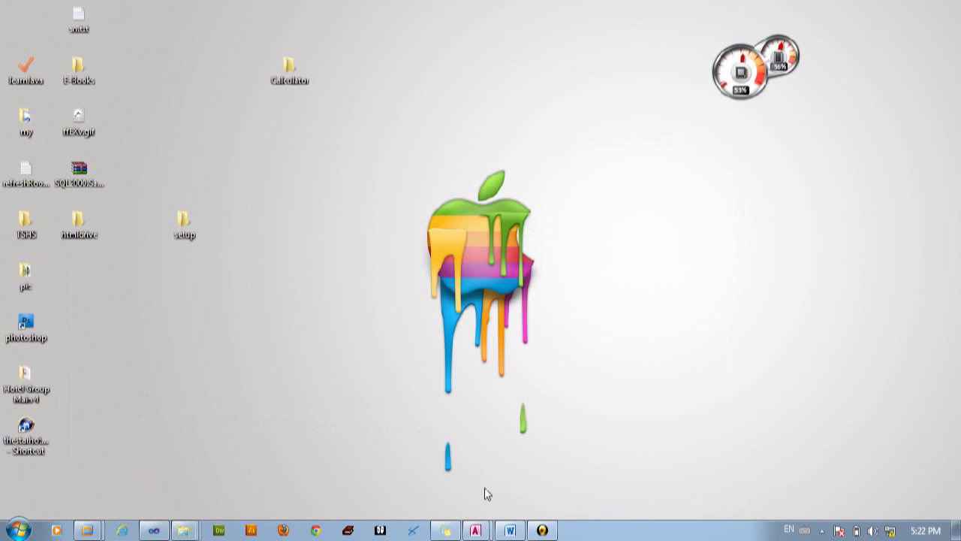
pyautogui.click(510, 530)
pyautogui.scroll(-3, 463, 379)
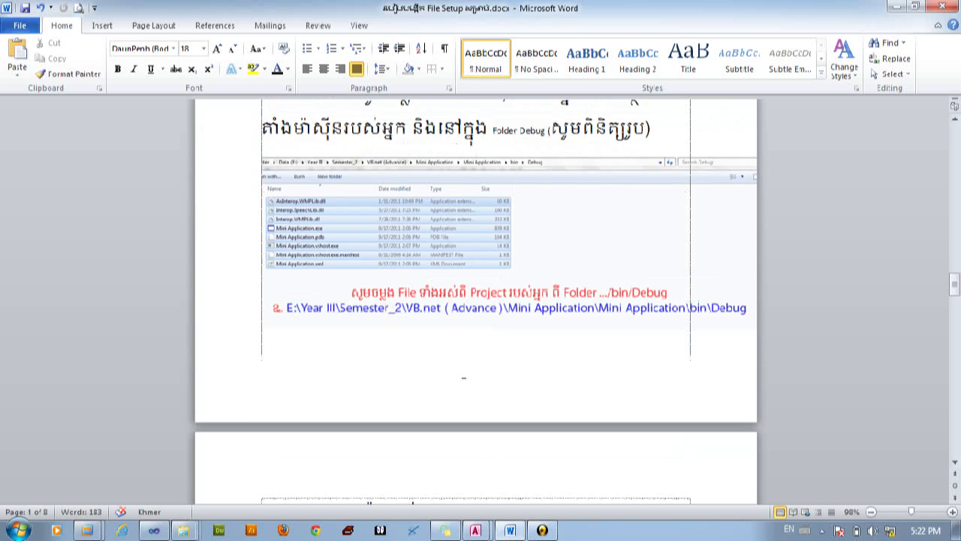
pyautogui.scroll(-6, 464, 379)
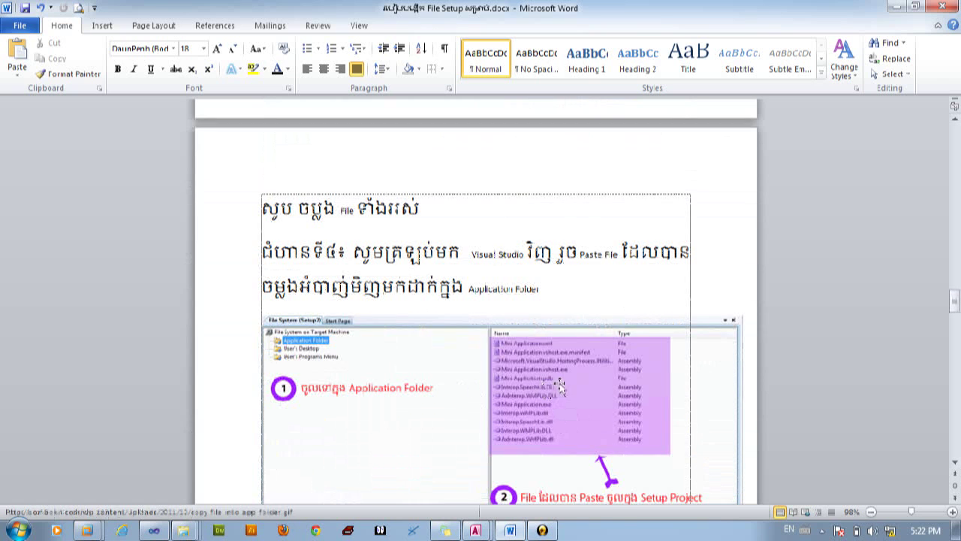
pyautogui.scroll(-2, 537, 398)
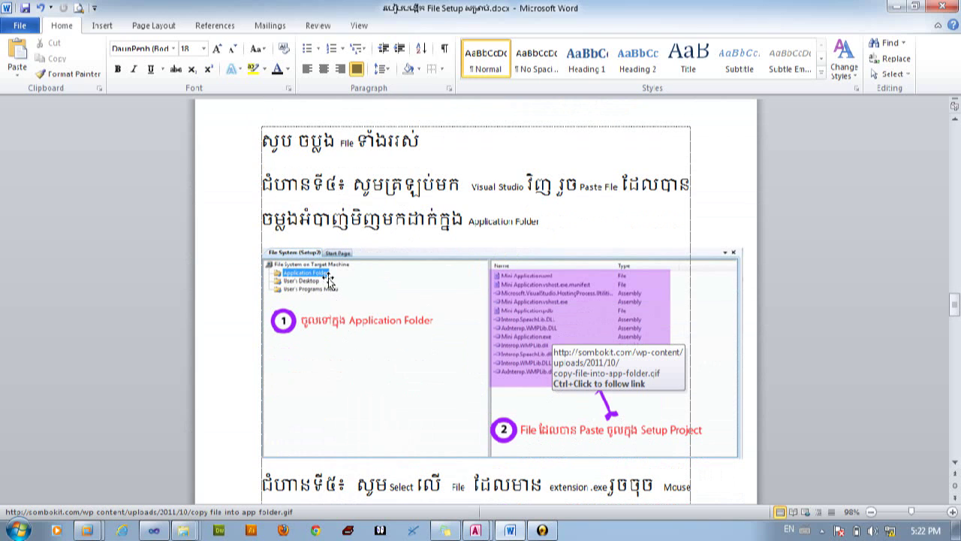
pyautogui.click(895, 13)
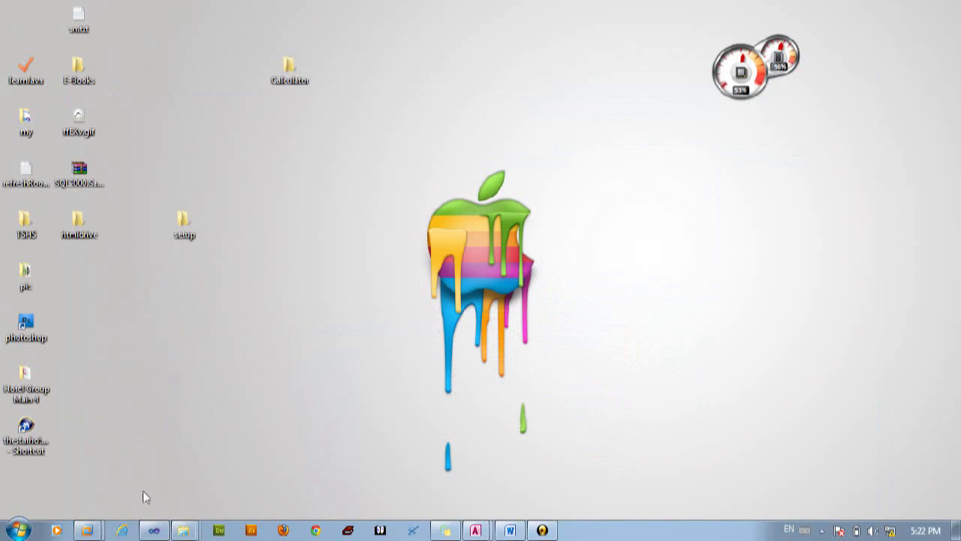
# Switch to Visual Studio and paste the copied Calculator files into the Setup project's Application Folder
pyautogui.click(154, 530)
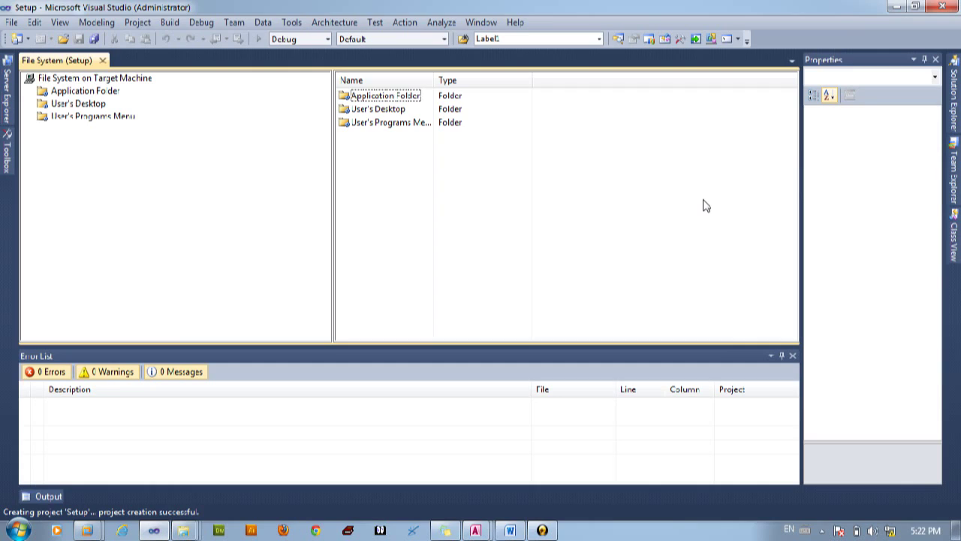
pyautogui.doubleClick(412, 99)
pyautogui.rightClick(400, 114)
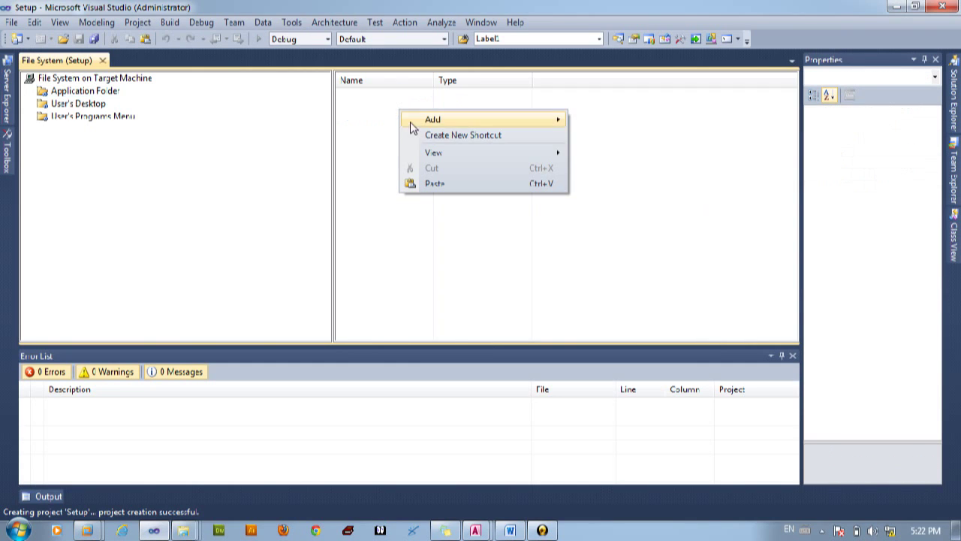
pyautogui.click(420, 183)
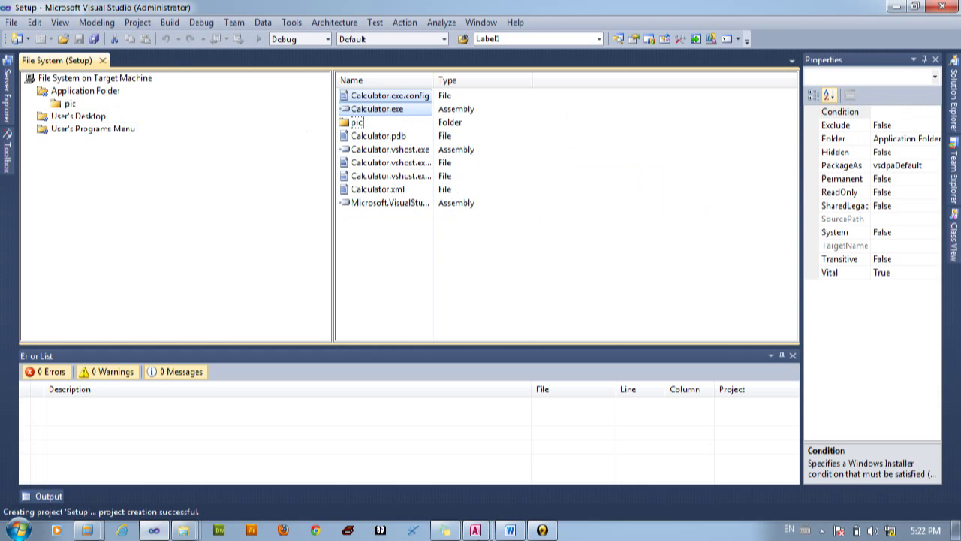
# Switch to the Word guide and read its step on creating a shortcut to the application's .exe file
pyautogui.click(510, 530)
pyautogui.scroll(-8, 509, 391)
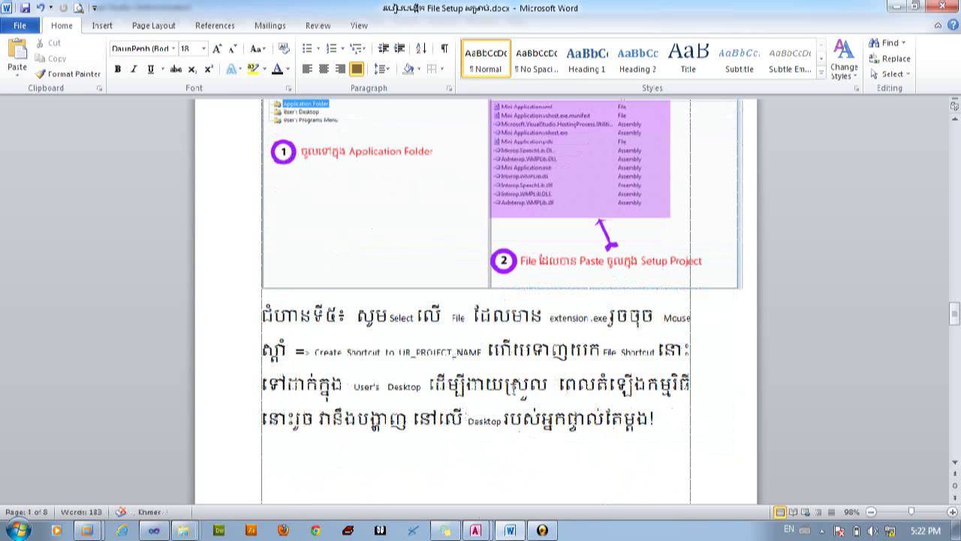
pyautogui.scroll(-5, 510, 388)
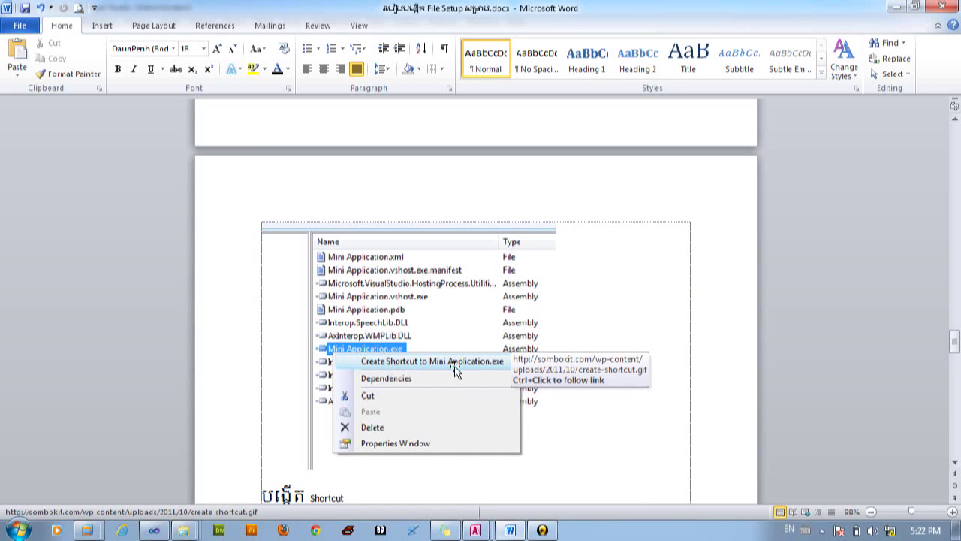
pyautogui.click(897, 7)
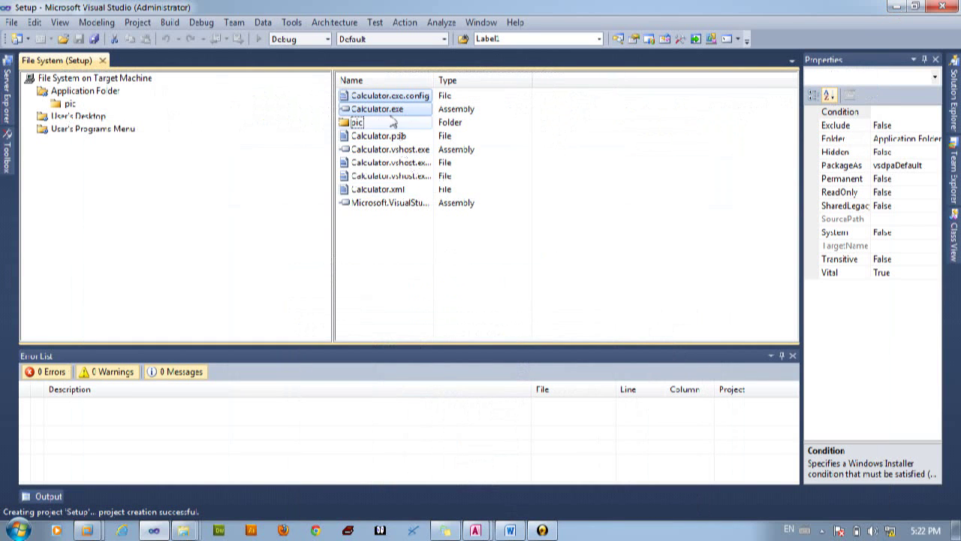
# Widen the file list's Name column and create a shortcut to Calculator.exe in Application Folder, keeping its default name
pyautogui.click(392, 111)
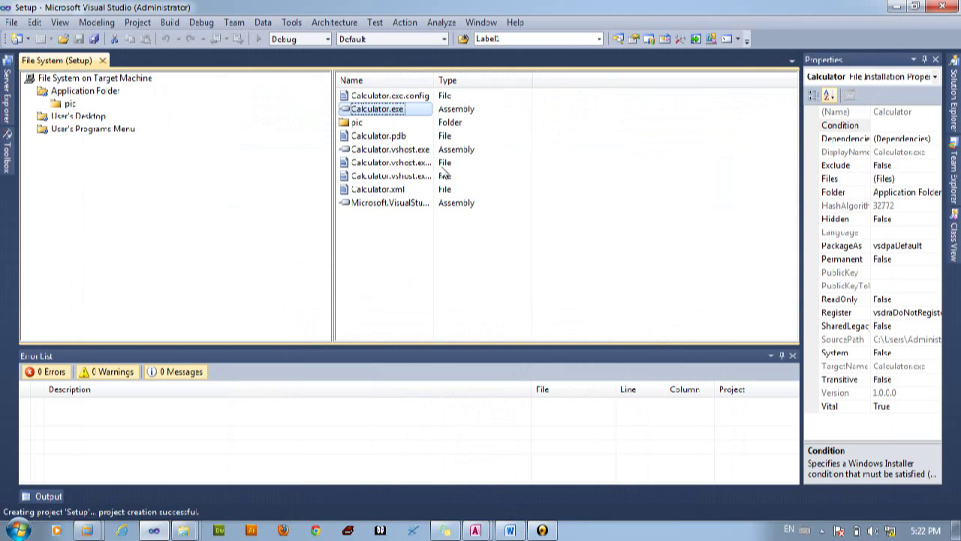
pyautogui.moveTo(433, 82); pyautogui.dragTo(463, 82)
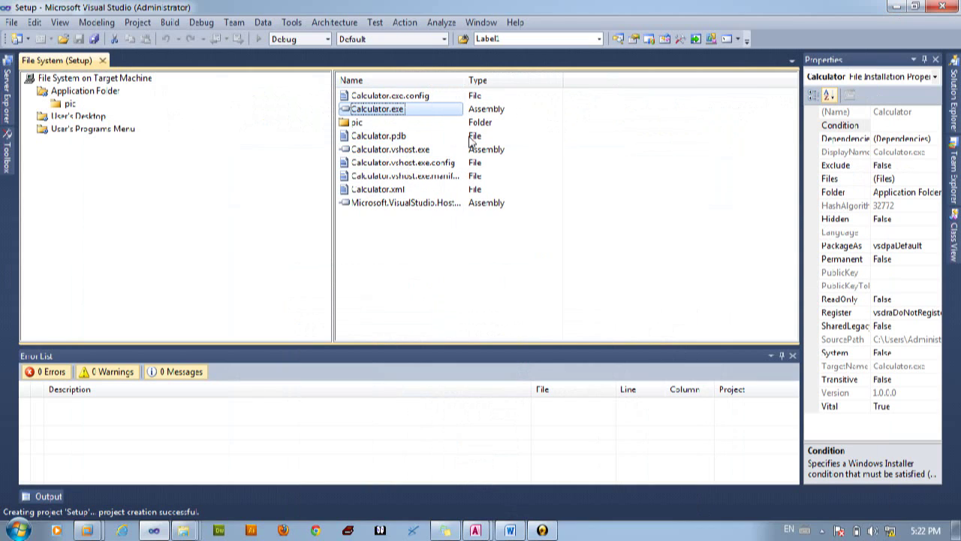
pyautogui.rightClick(390, 119)
pyautogui.click(414, 123)
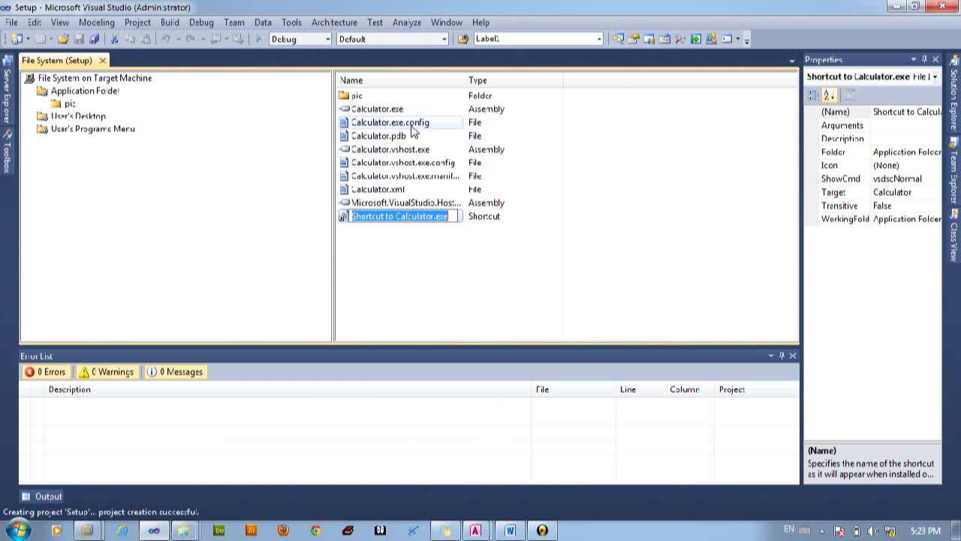
pyautogui.press('Return')
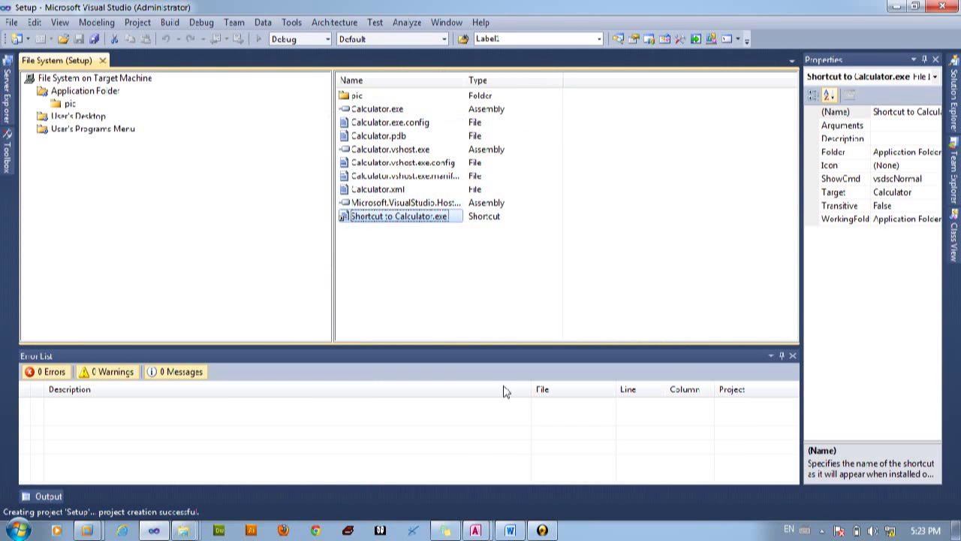
# Read the Word guide's step on placing the shortcut in User's Desktop, and minimise the guide
pyautogui.click(508, 530)
pyautogui.scroll(-8, 500, 412)
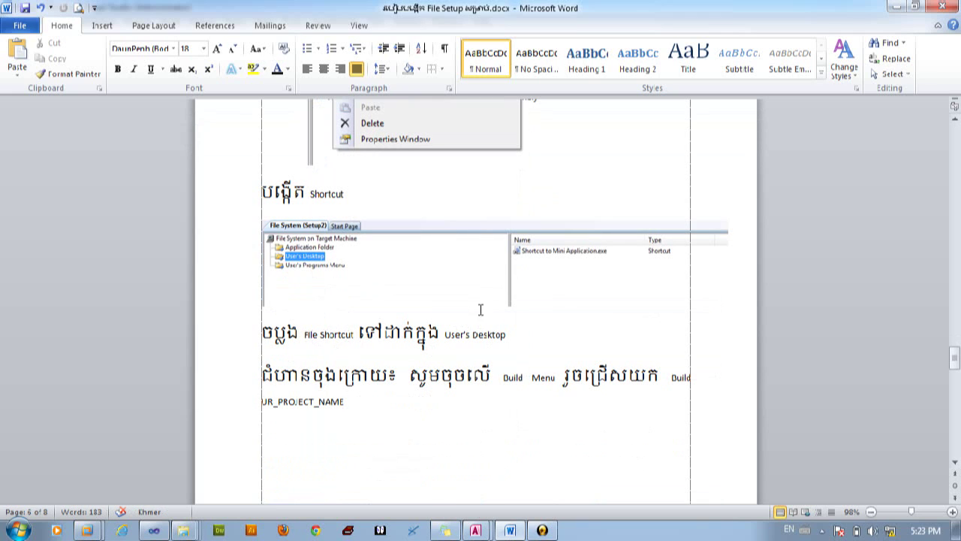
pyautogui.click(896, 6)
# Move the Calculator.exe shortcut from Application Folder into the User's Desktop folder and select it there
pyautogui.moveTo(397, 217); pyautogui.dragTo(98, 117)
pyautogui.click(78, 120)
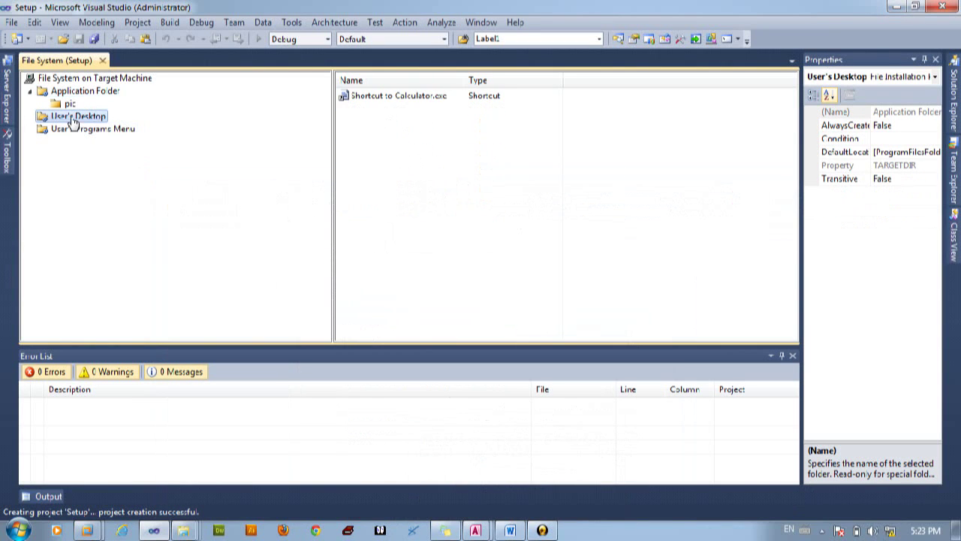
pyautogui.click(434, 99)
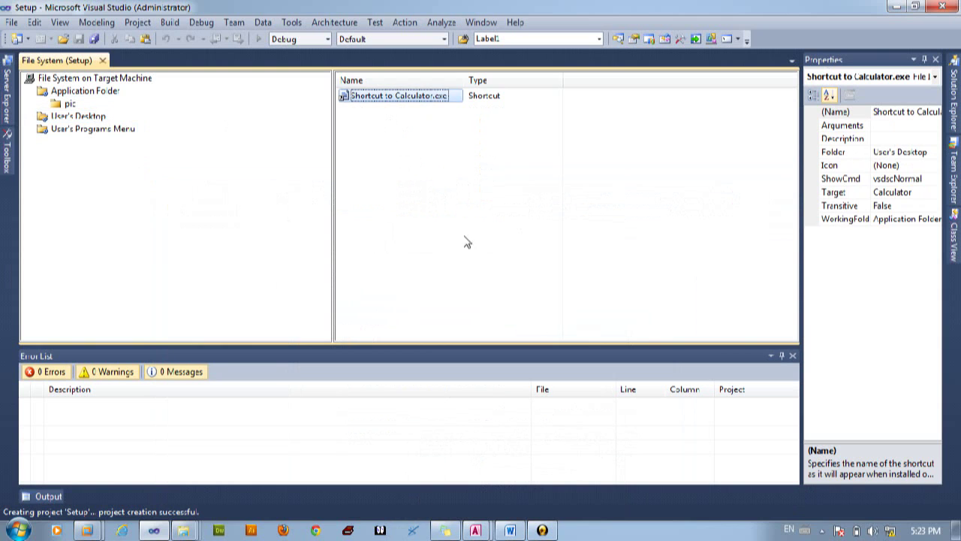
# Switch to the Word guide and read its final steps on building the setup project and locating the setup files
pyautogui.click(510, 530)
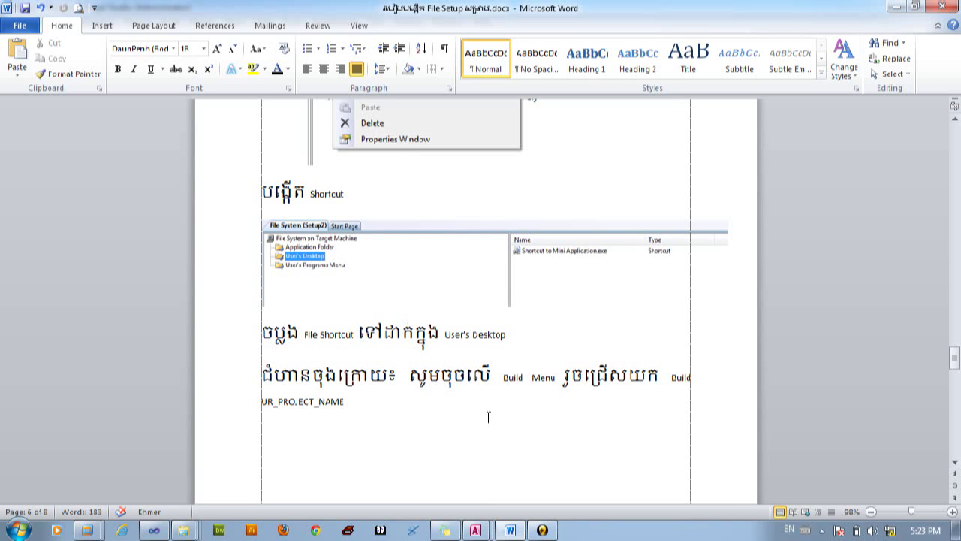
pyautogui.scroll(-5, 488, 416)
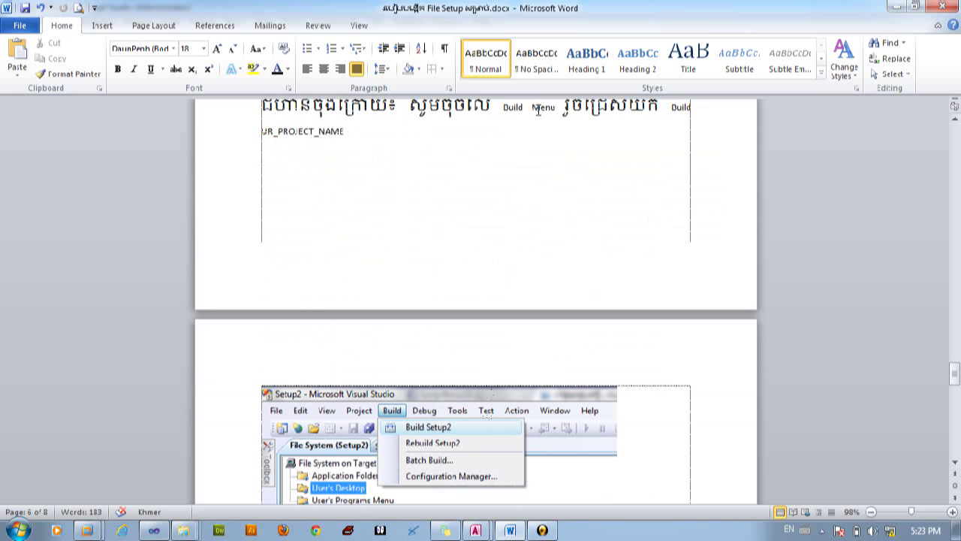
pyautogui.moveTo(526, 107); pyautogui.dragTo(623, 109)
pyautogui.scroll(-3, 592, 249)
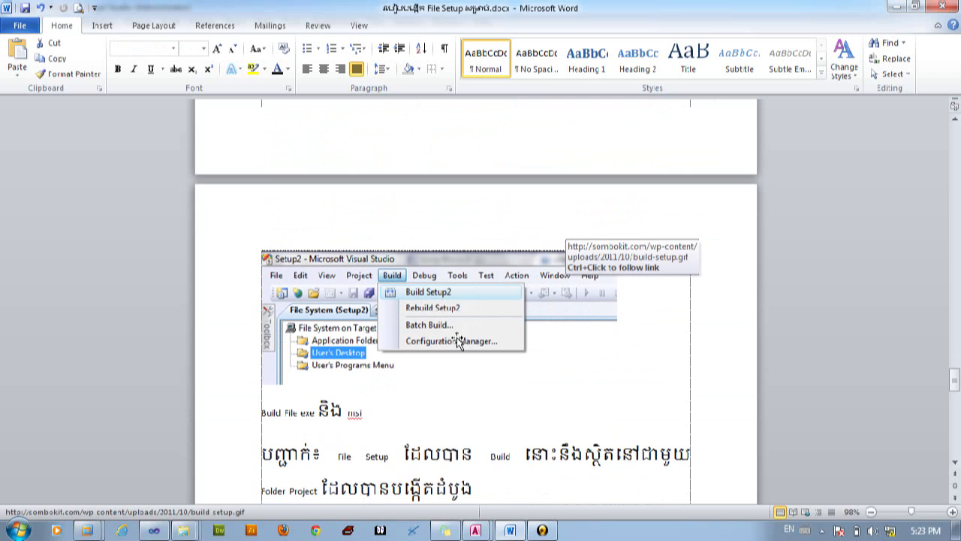
pyautogui.scroll(-3, 451, 368)
pyautogui.scroll(-6, 495, 428)
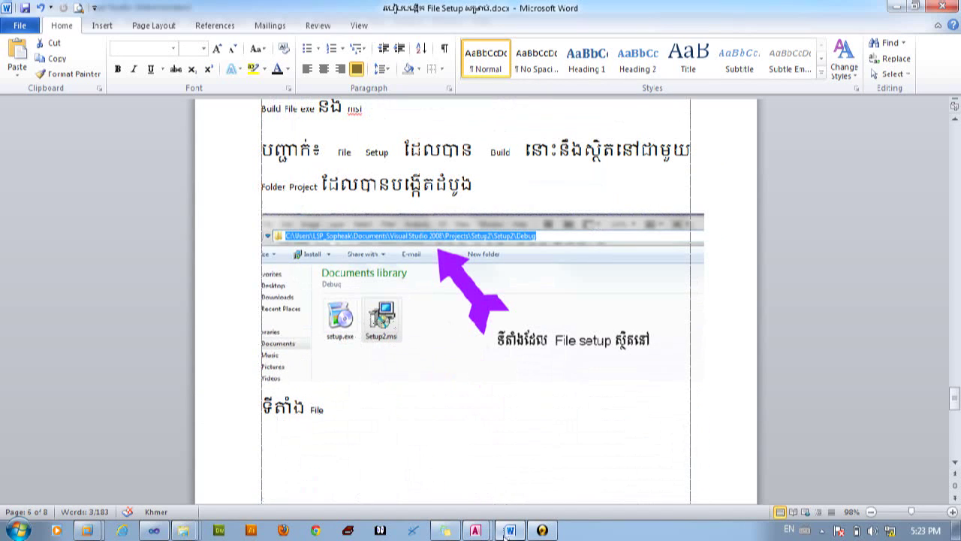
# Switch to Visual Studio and build the Setup project
pyautogui.click(168, 530)
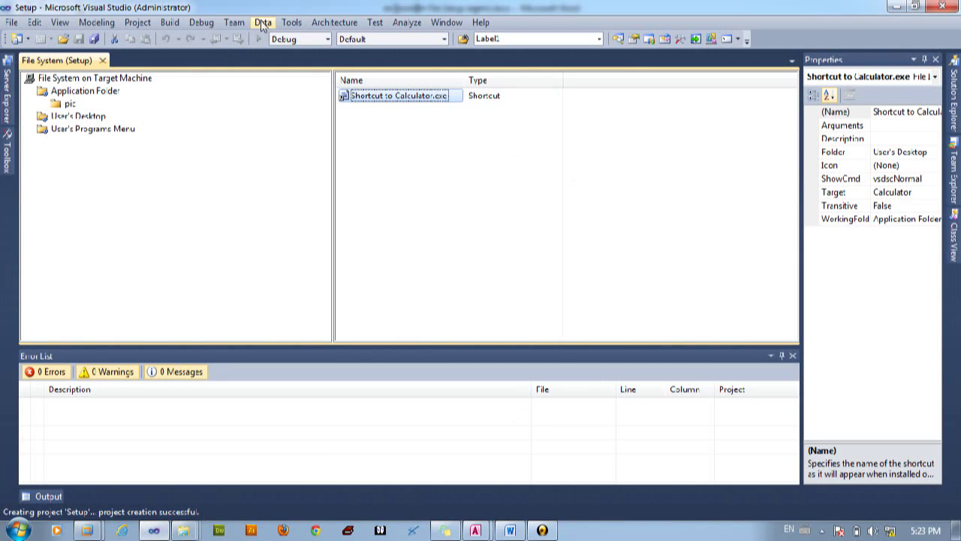
pyautogui.click(170, 23)
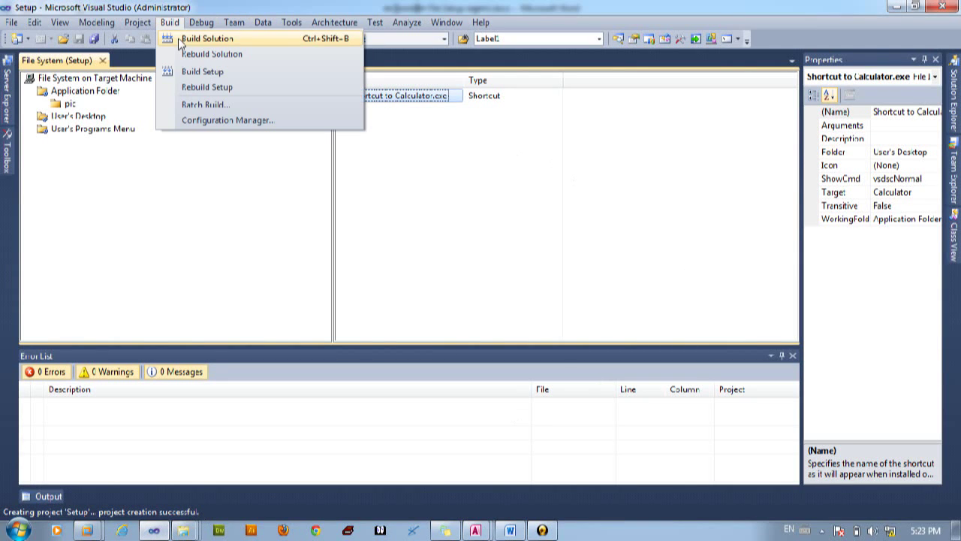
pyautogui.click(204, 72)
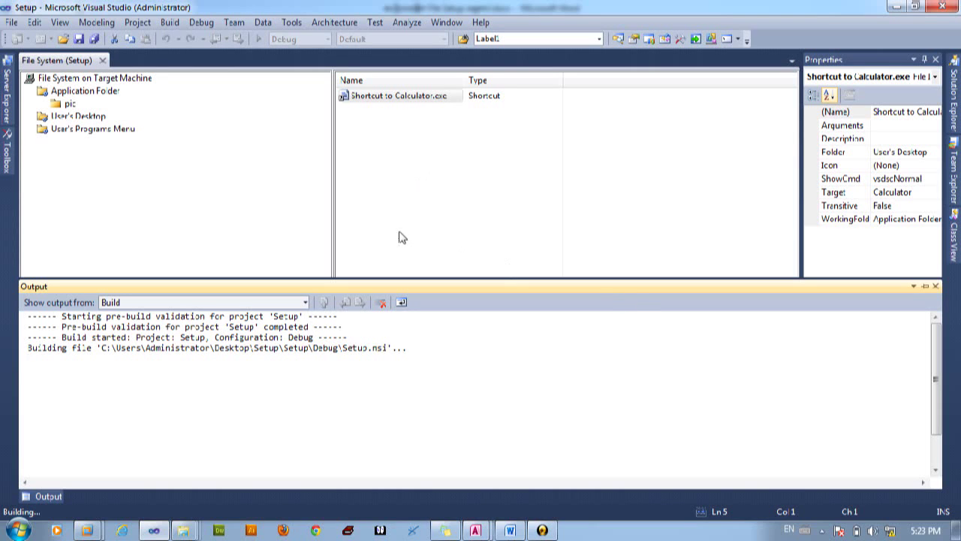
# Minimise Visual Studio and the Word guide to reach the desktop, refresh it and select the setup folder
pyautogui.click(905, 8)
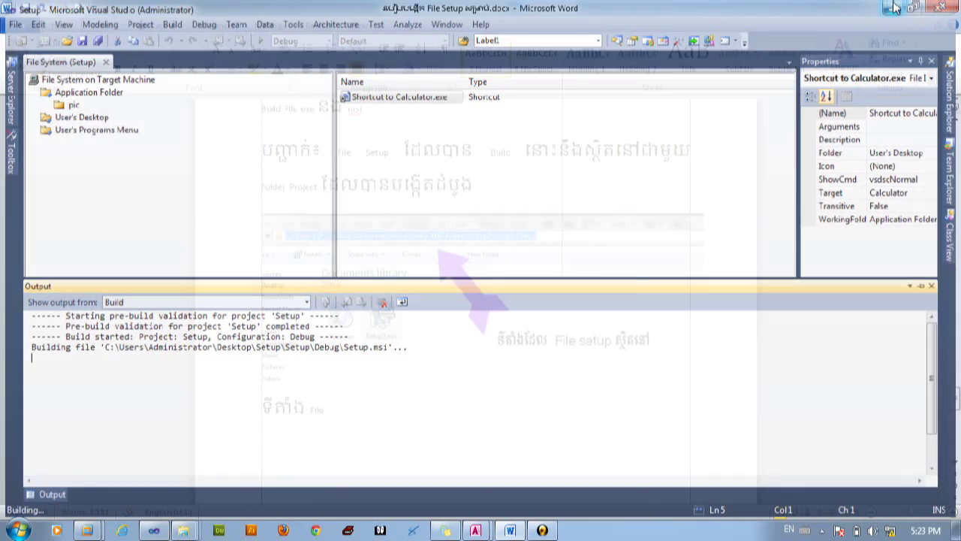
pyautogui.click(892, 9)
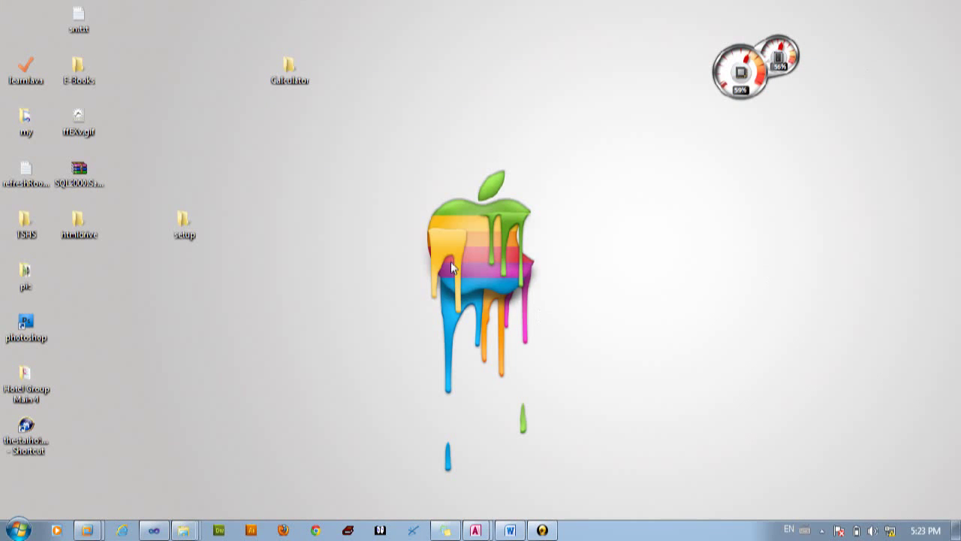
pyautogui.rightClick(356, 194)
pyautogui.click(385, 226)
pyautogui.click(186, 233)
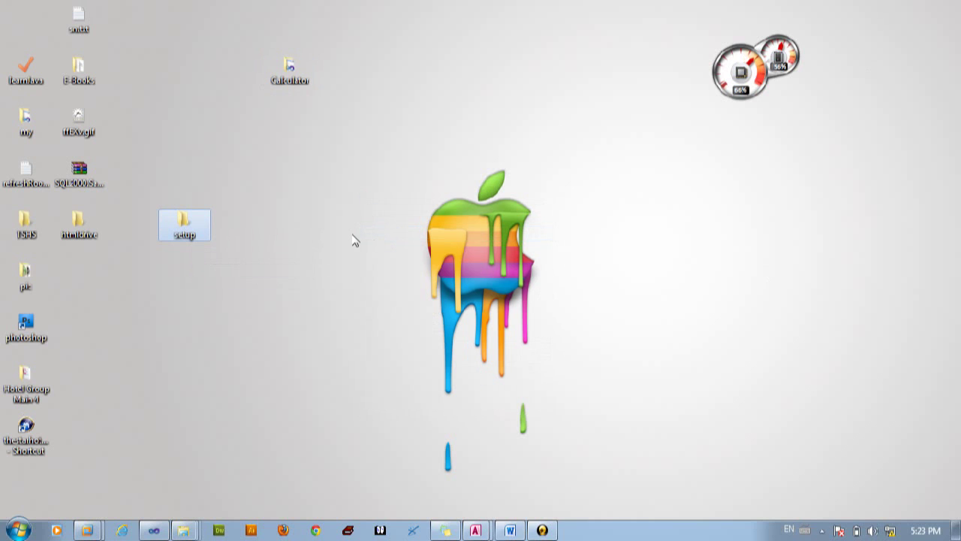
# Examine the build files in the desktop setup folder's Setup\Debug subfolder, and close the window
pyautogui.doubleClick(187, 220)
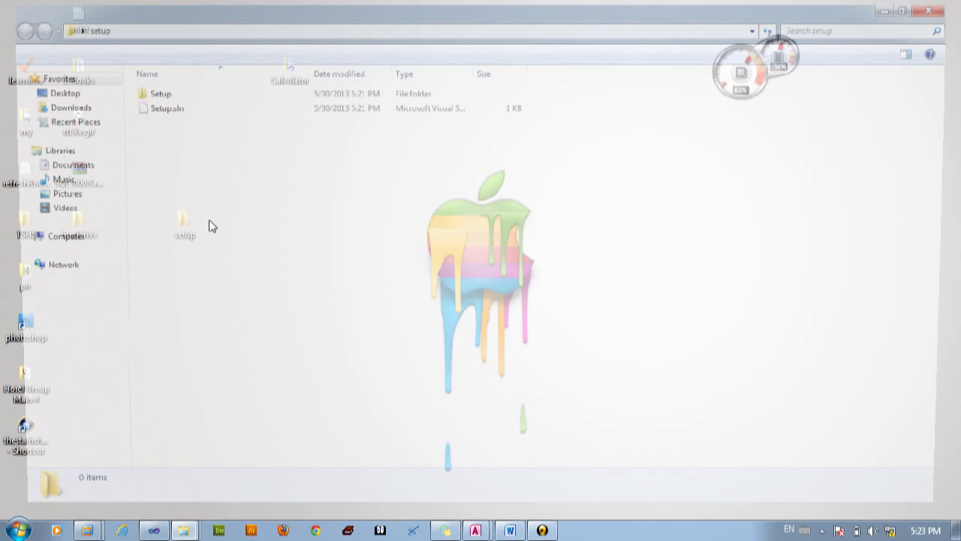
pyautogui.moveTo(211, 192); pyautogui.dragTo(214, 64)
pyautogui.click(258, 204)
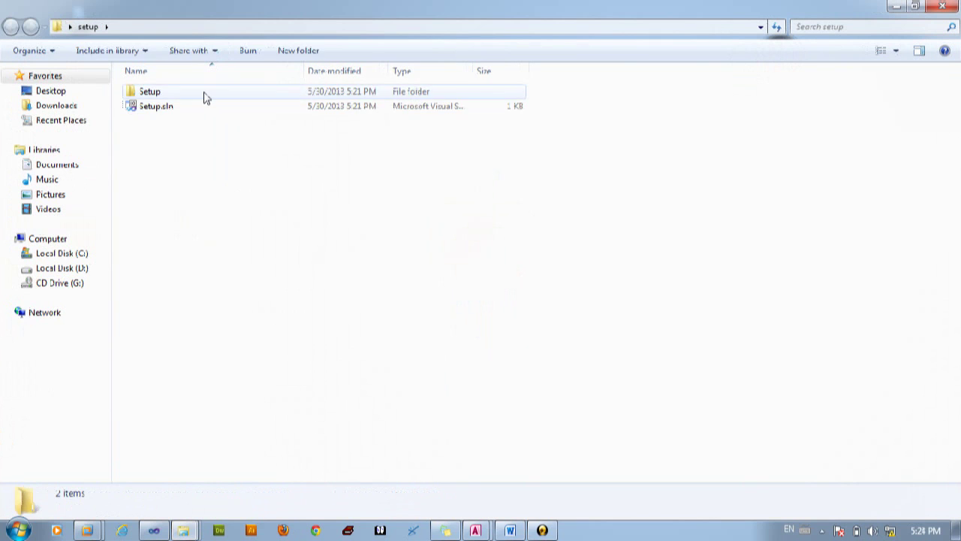
pyautogui.doubleClick(206, 95)
pyautogui.doubleClick(205, 97)
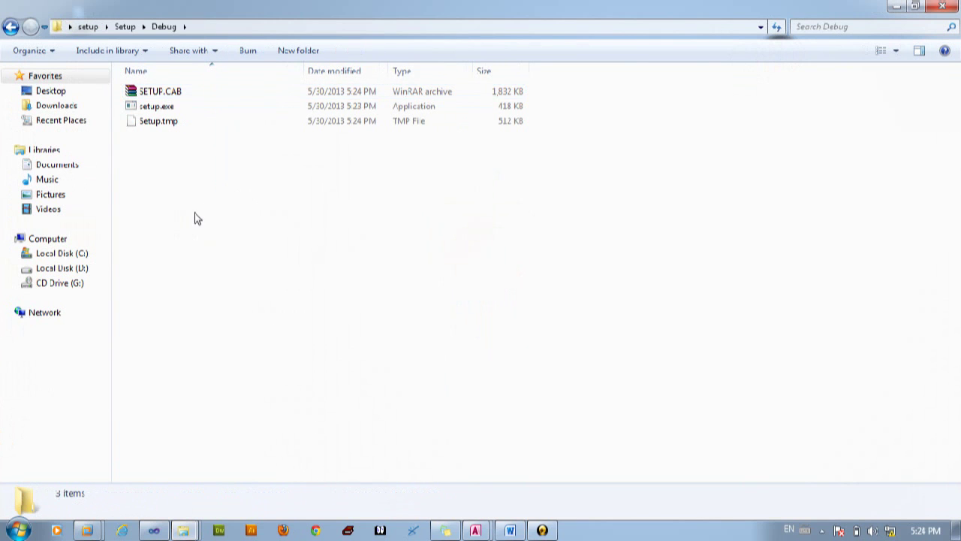
pyautogui.click(943, 6)
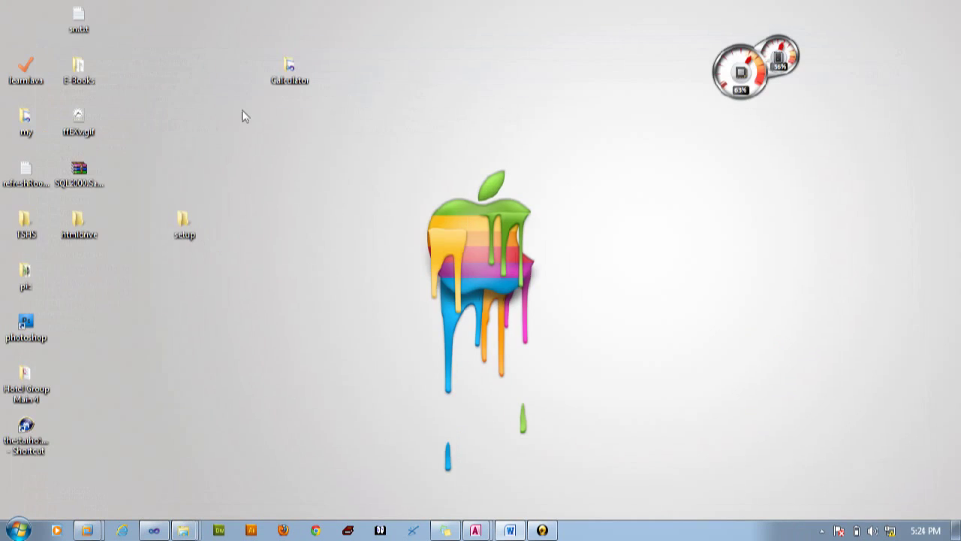
# Run setup.exe from the desktop setup folder's Setup\Debug subfolder and minimise the folder window
pyautogui.click(148, 530)
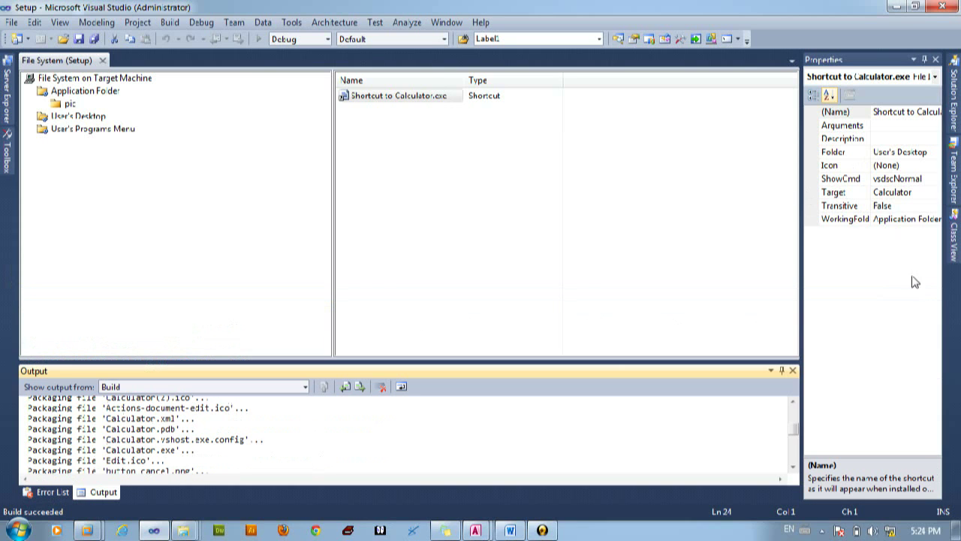
pyautogui.click(897, 6)
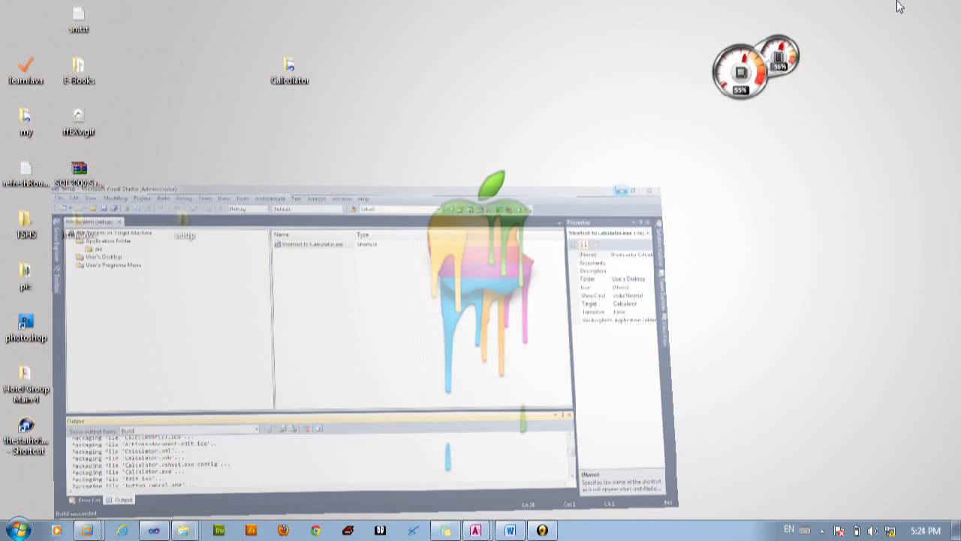
pyautogui.doubleClick(184, 226)
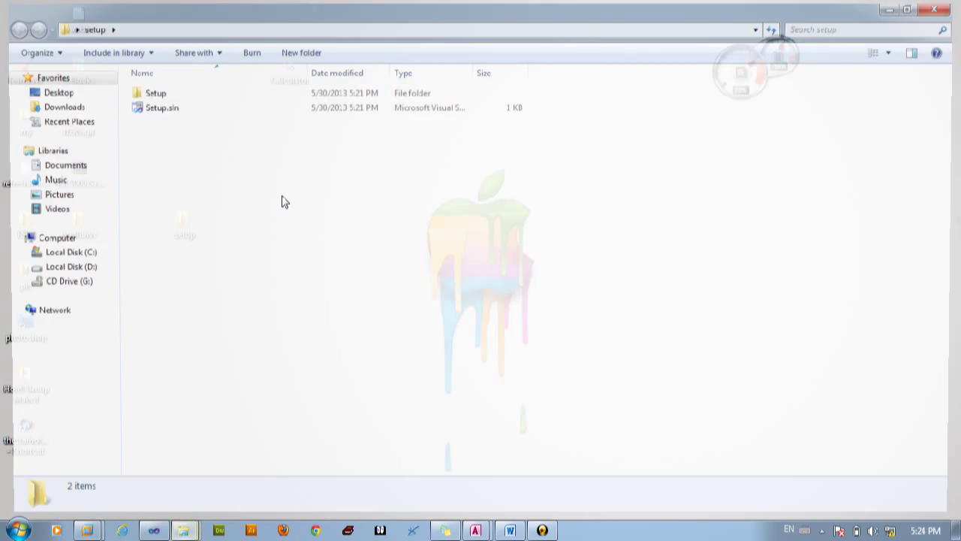
pyautogui.doubleClick(181, 96)
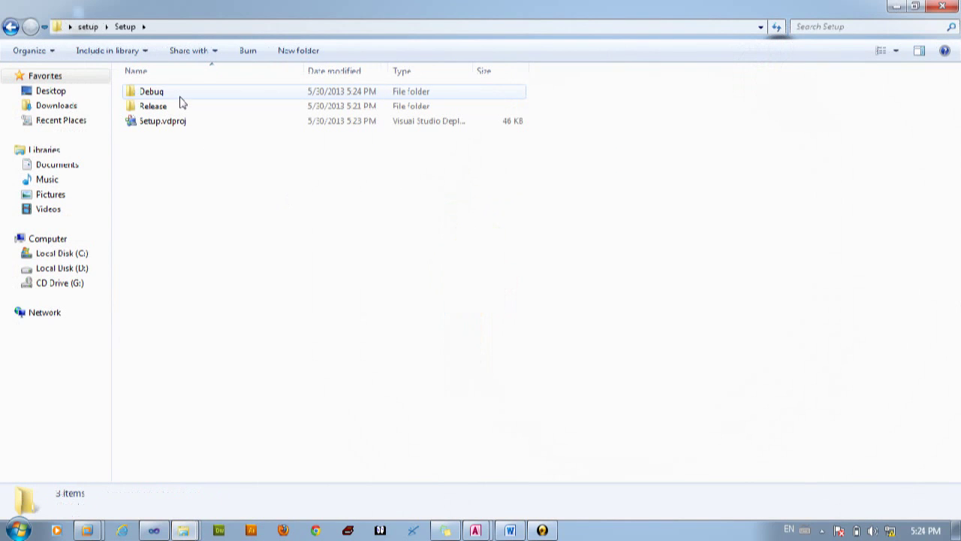
pyautogui.doubleClick(180, 93)
pyautogui.doubleClick(181, 95)
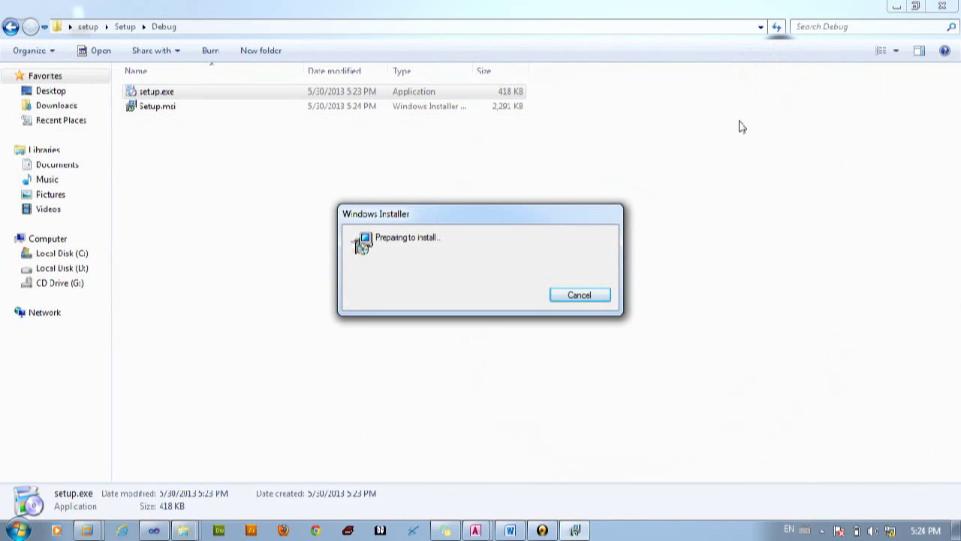
pyautogui.click(897, 6)
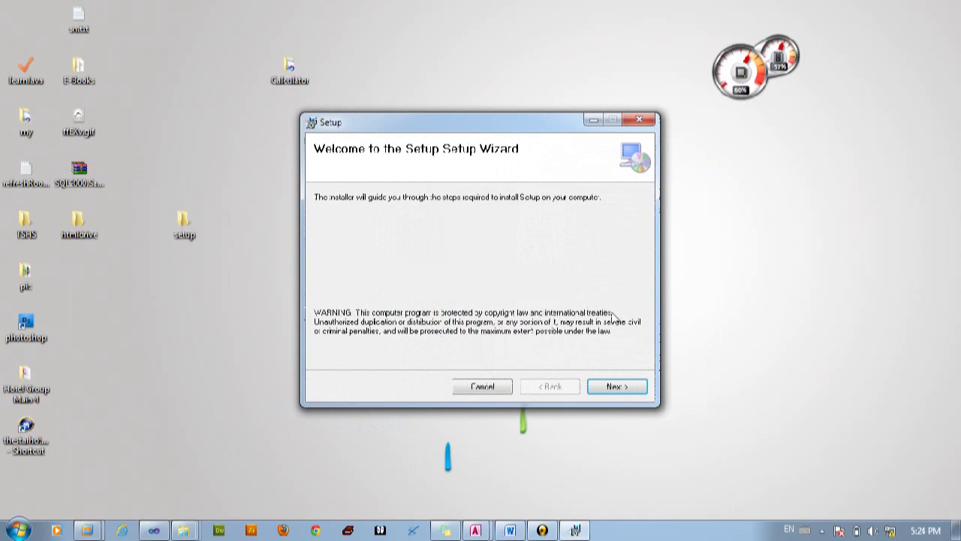
# Choose to install Setup for everyone in the default folder and start the installation
pyautogui.click(617, 386)
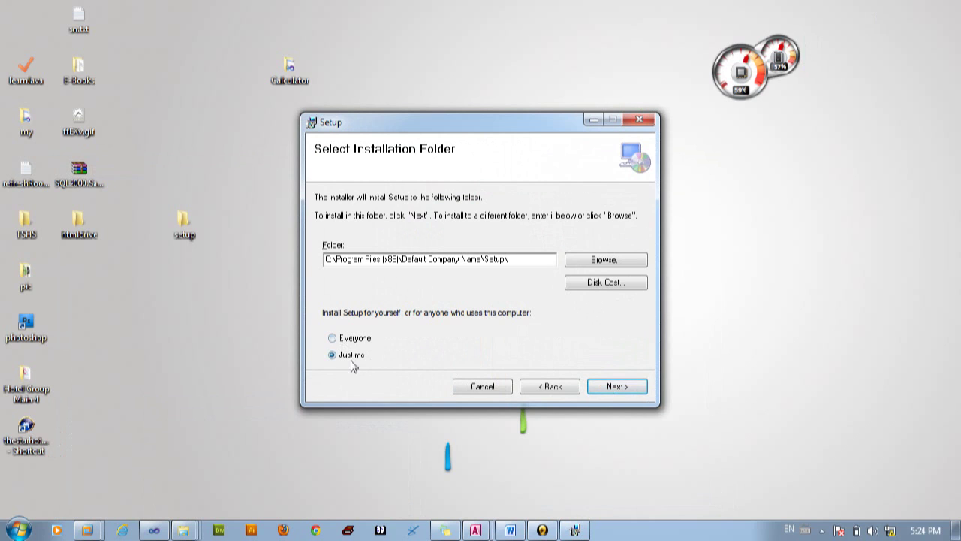
pyautogui.click(354, 341)
pyautogui.click(605, 387)
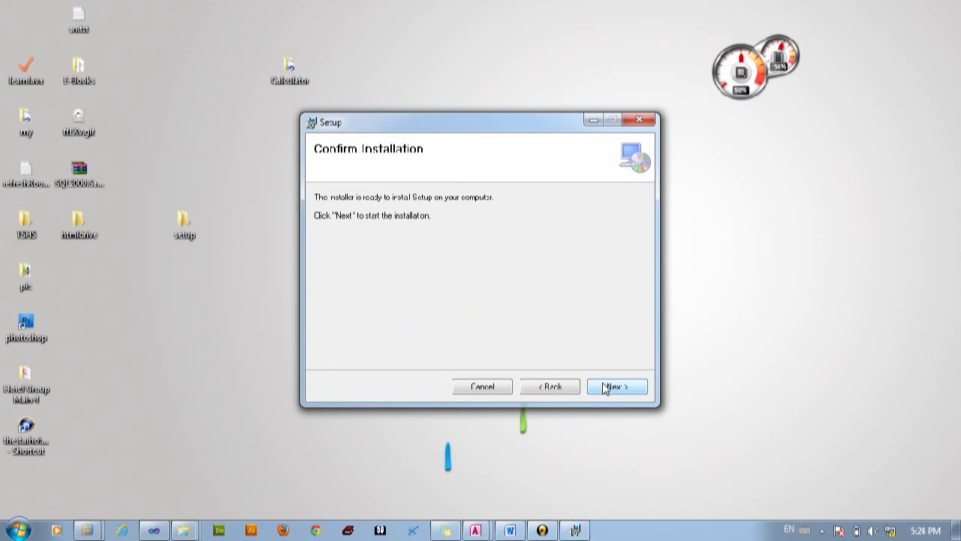
pyautogui.click(605, 387)
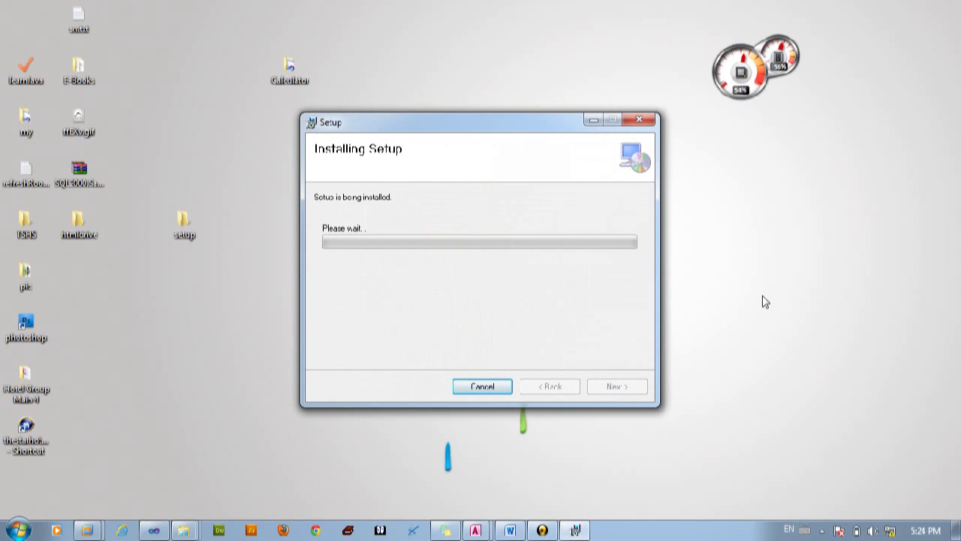
pyautogui.click(749, 224)
pyautogui.rightClick(748, 221)
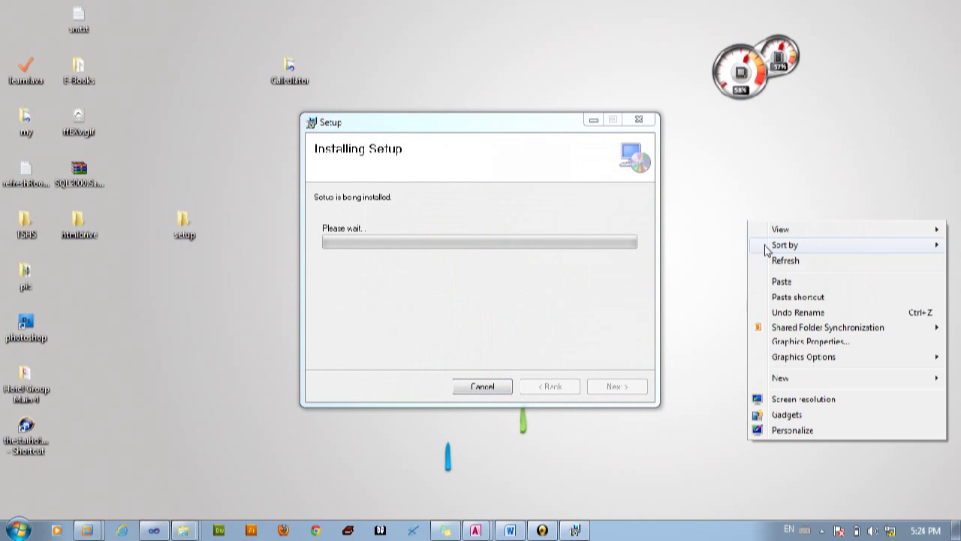
pyautogui.click(764, 260)
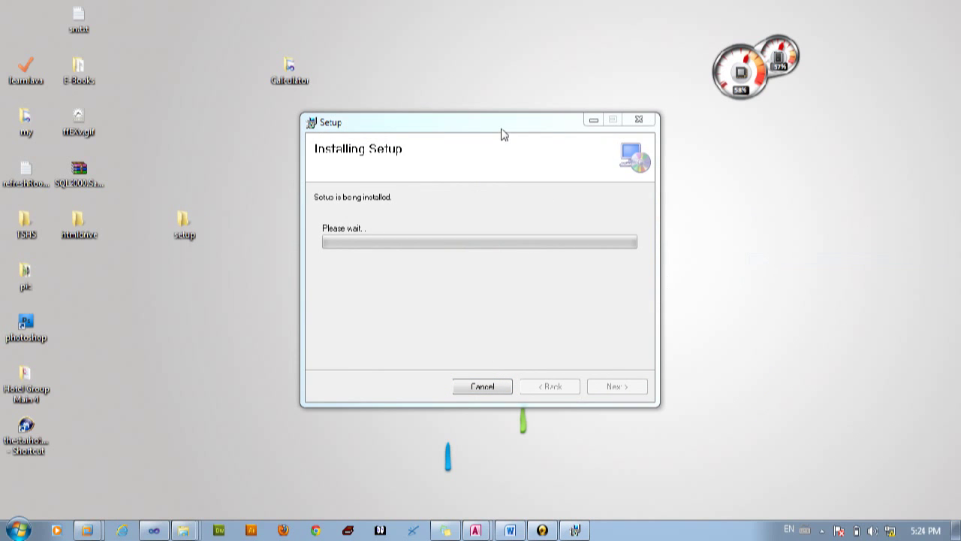
pyautogui.moveTo(502, 128); pyautogui.dragTo(657, 111)
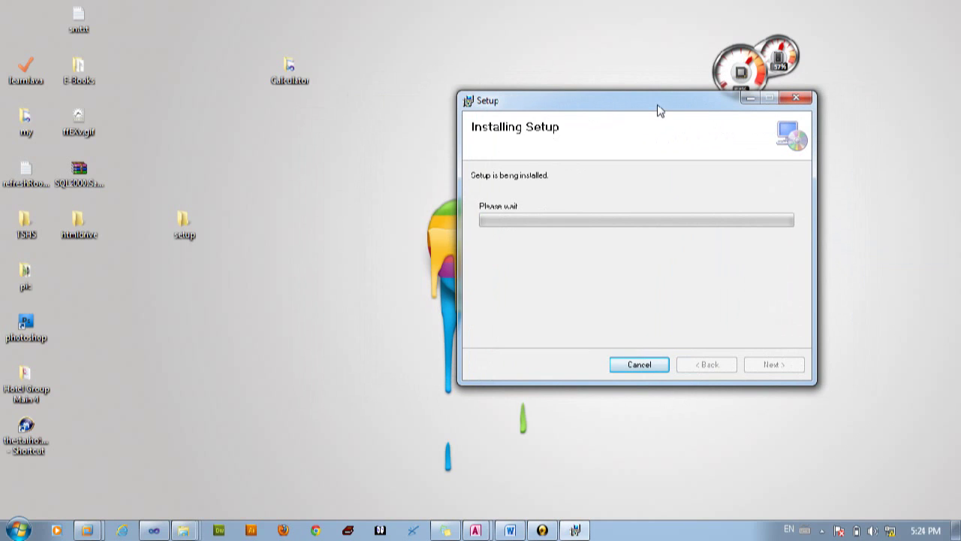
pyautogui.click(63, 390)
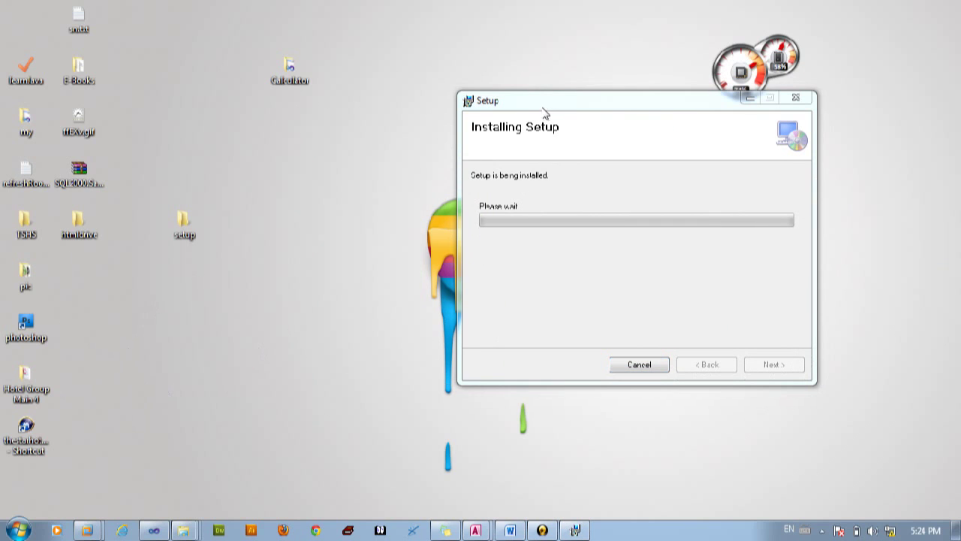
pyautogui.moveTo(545, 108); pyautogui.dragTo(475, 106)
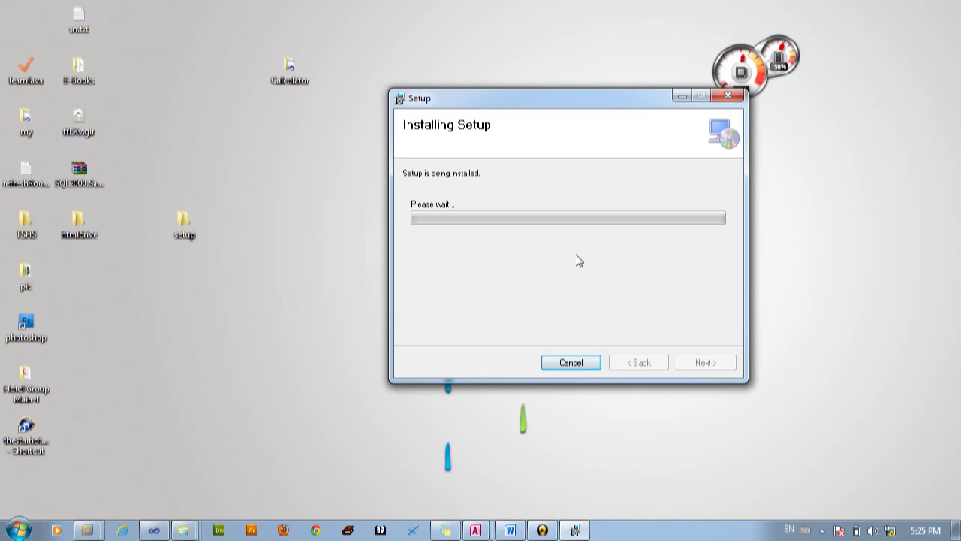
pyautogui.click(822, 530)
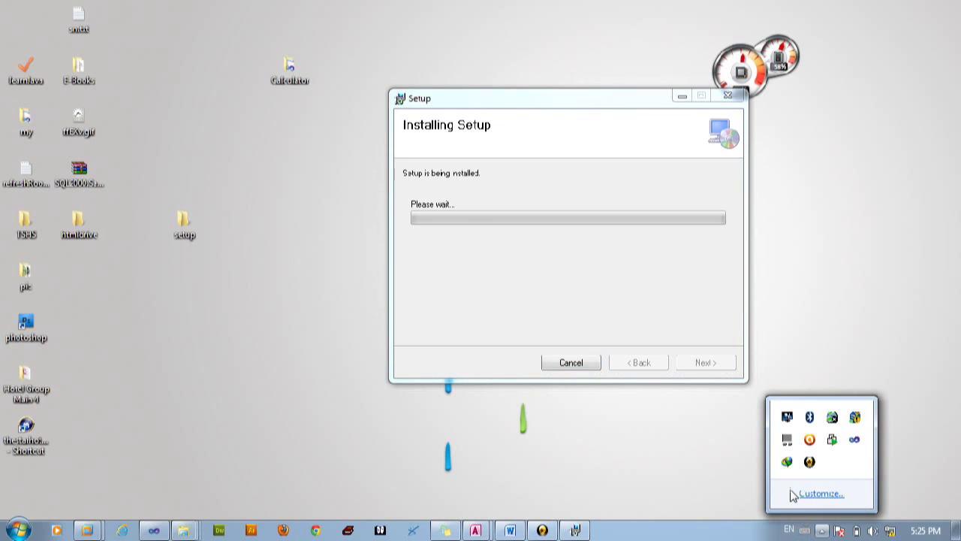
pyautogui.click(812, 339)
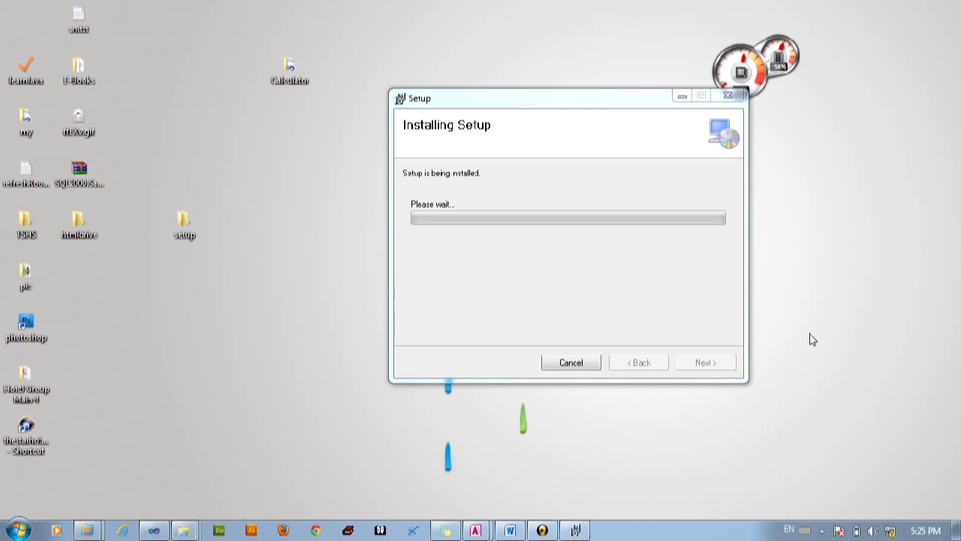